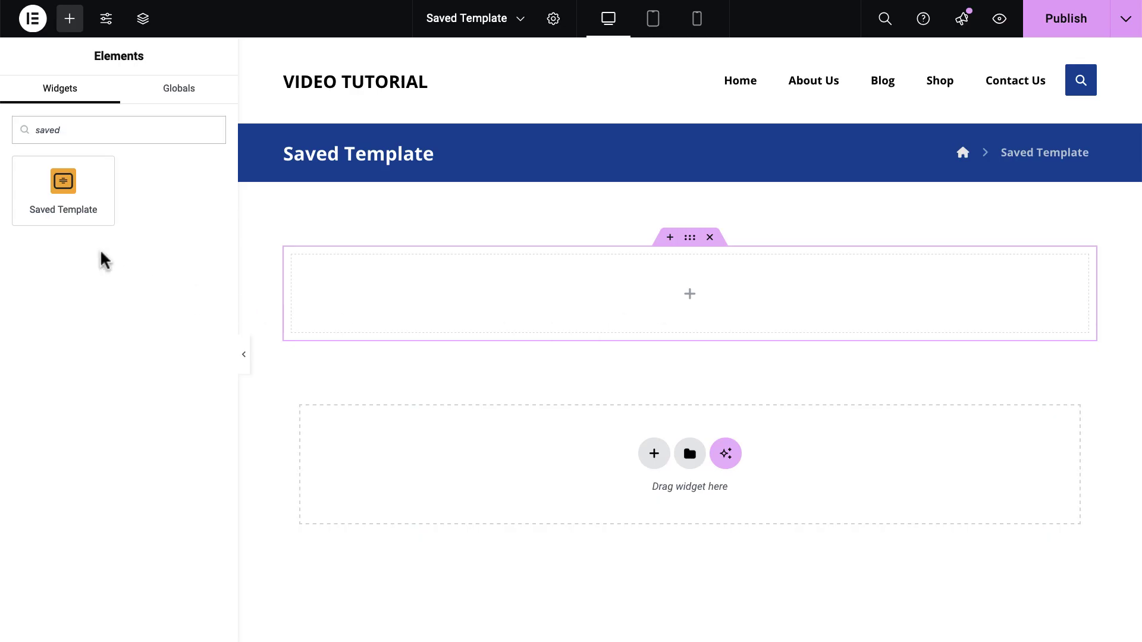
Add a Saved Template widget to the empty container and choose Item 2 as its template.
drag(64, 185, 431, 298)
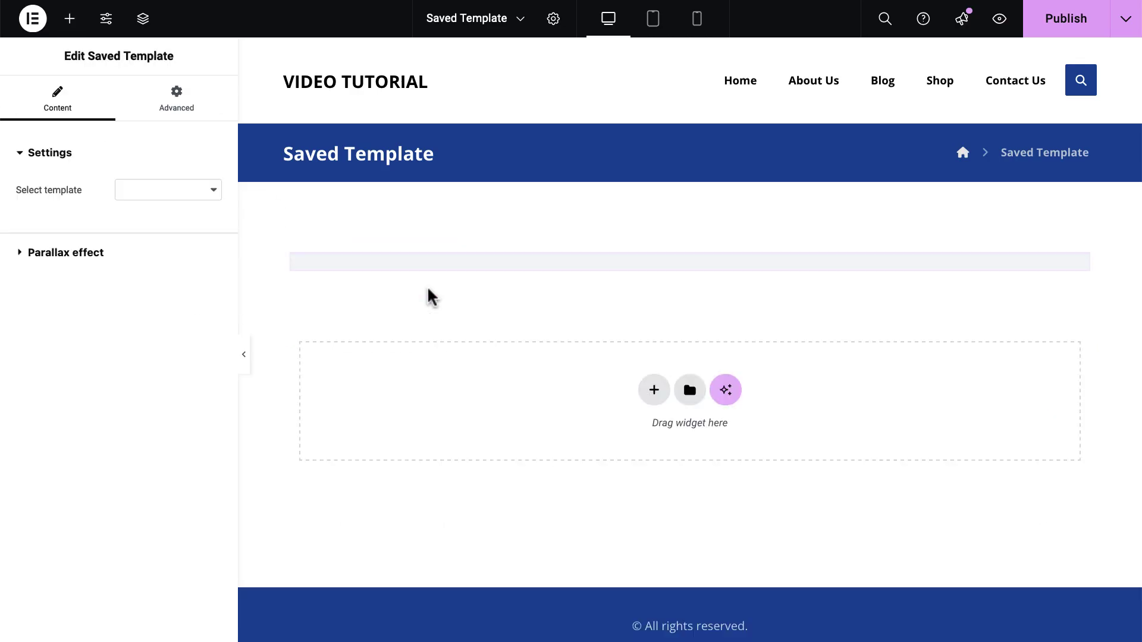
click(201, 195)
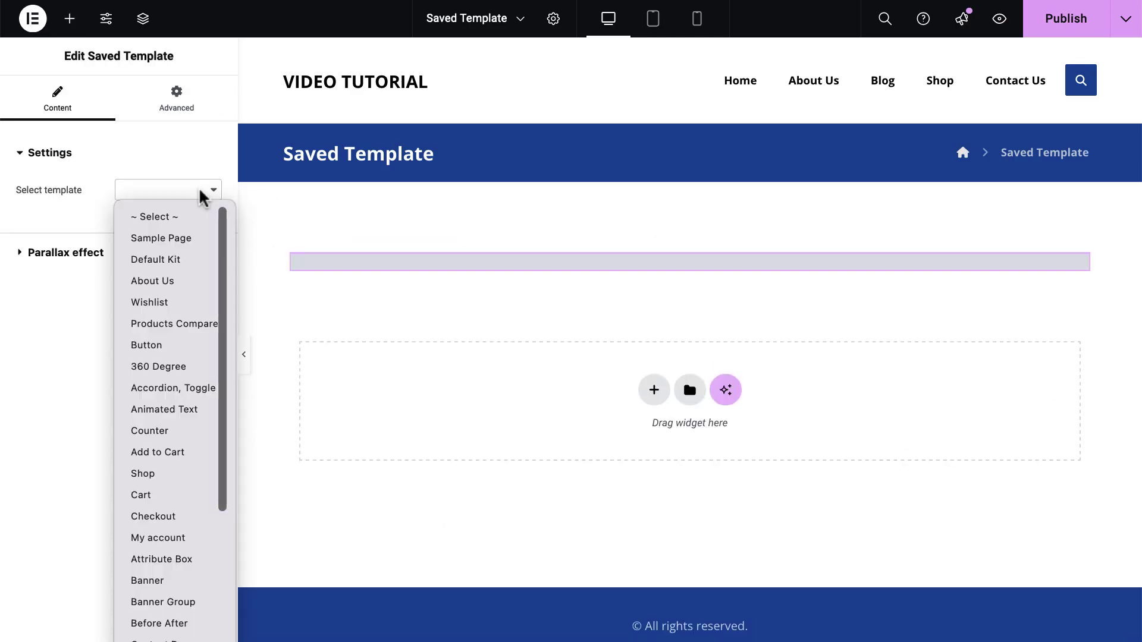
scroll(177, 461, down, 5)
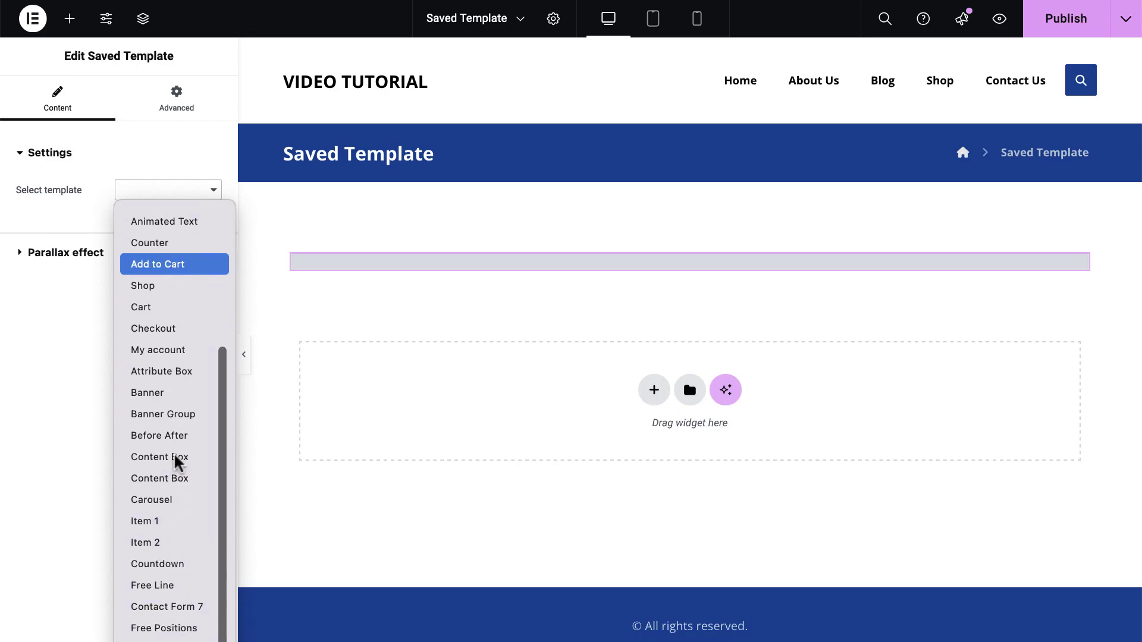
click(178, 527)
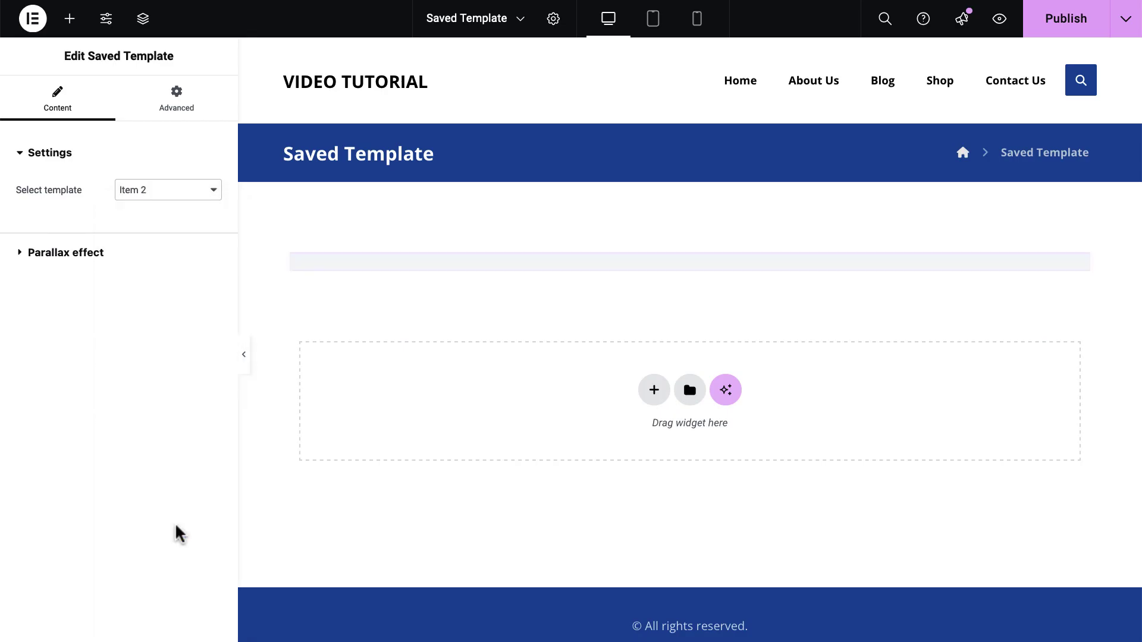
Switch the Saved Template widget's template to Content Box and check its flip effect.
click(184, 190)
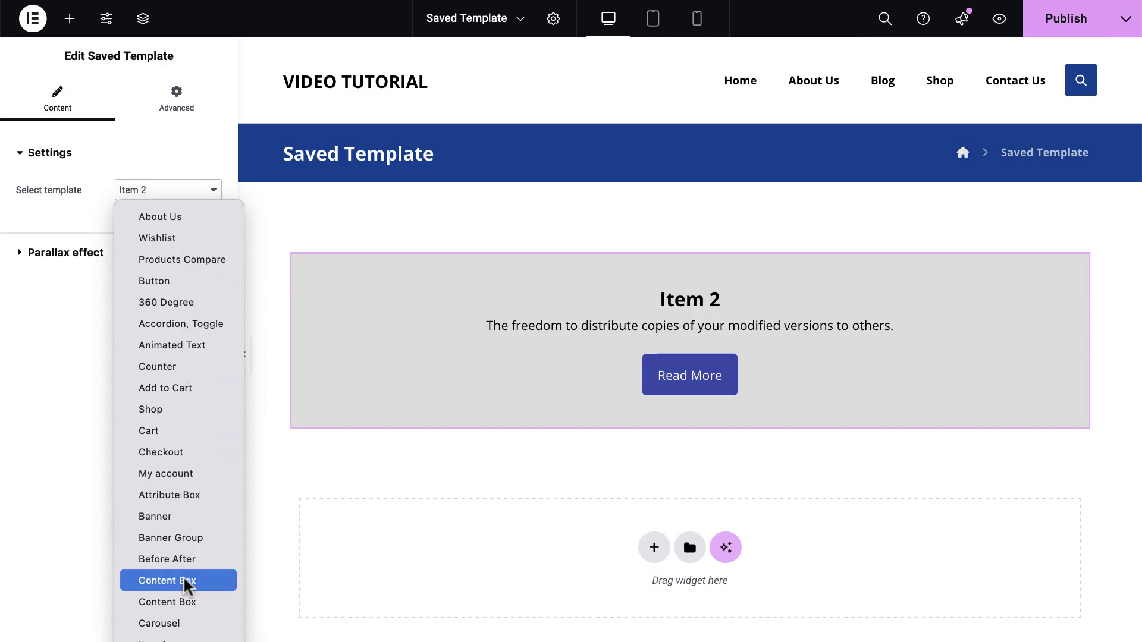
key(Escape)
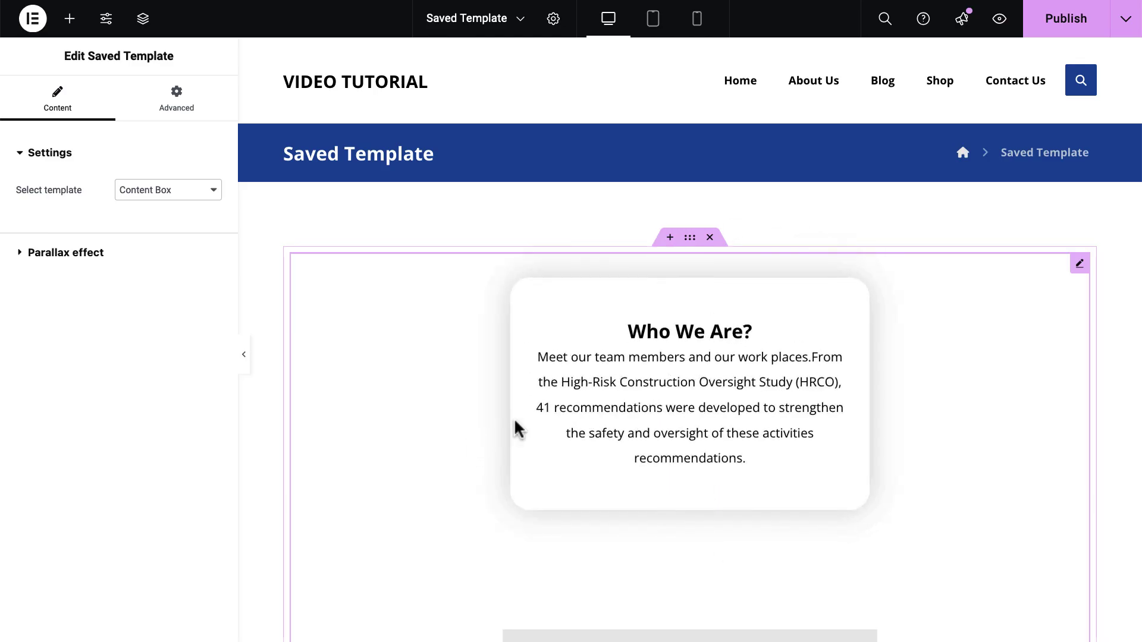
mouse_move(811, 413)
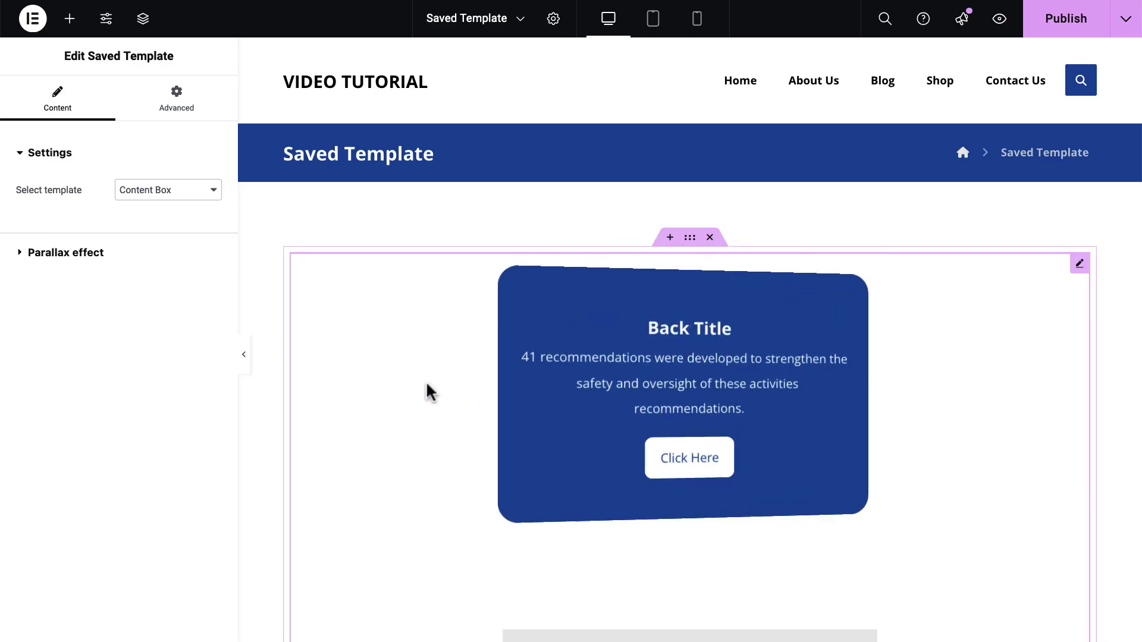
click(178, 189)
click(139, 346)
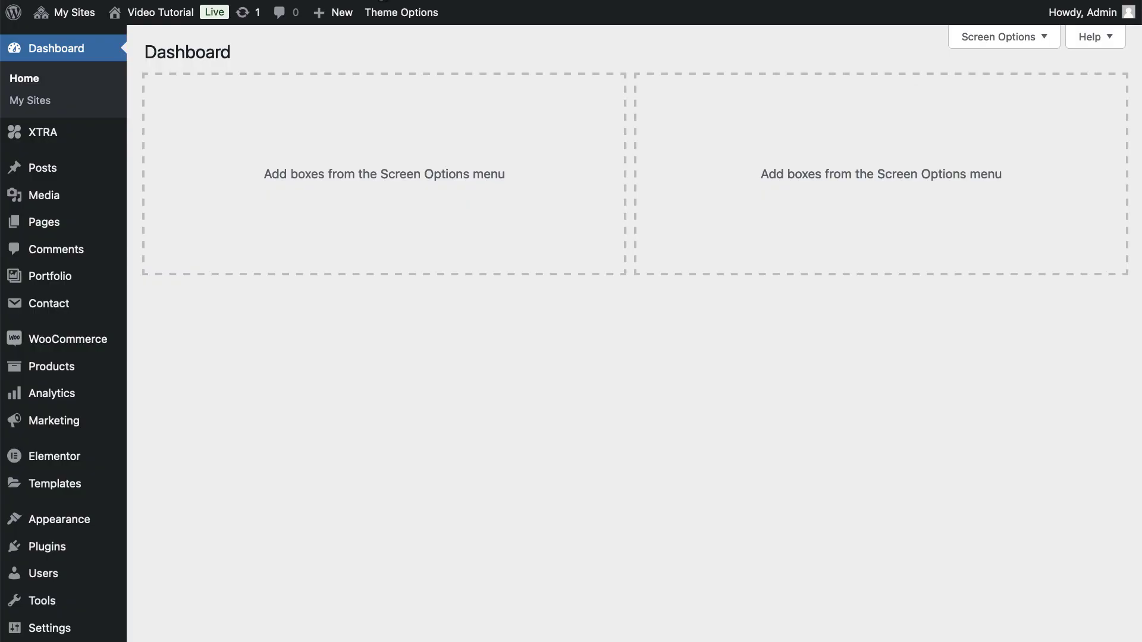
From the WordPress dashboard's saved templates, create a template of type Section named "Section Service Box".
mouse_move(62, 491)
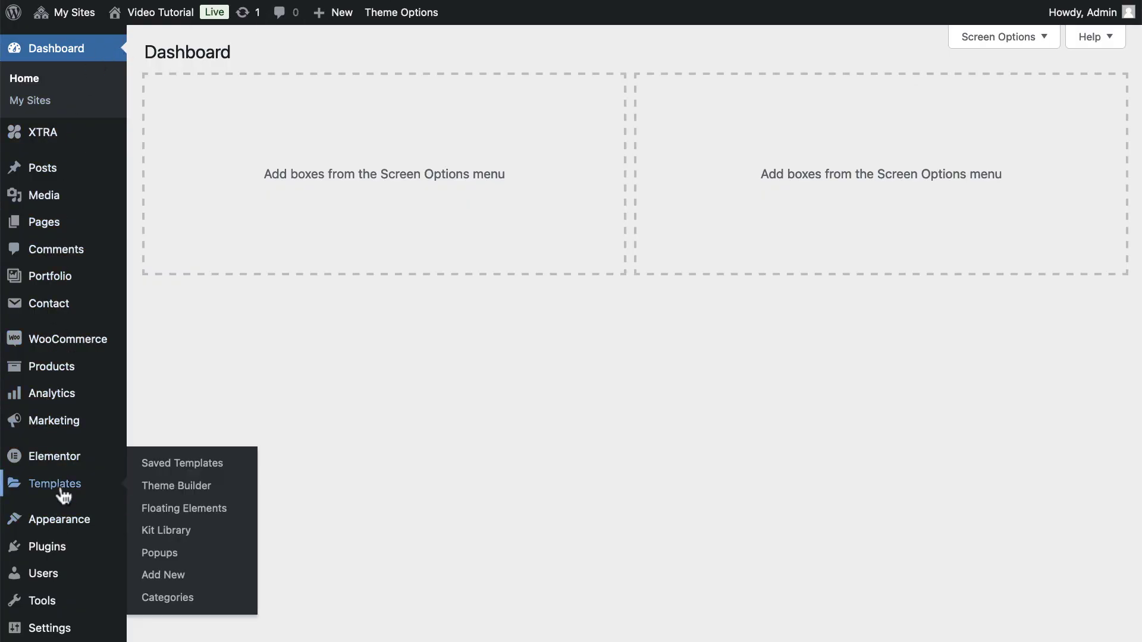
click(187, 463)
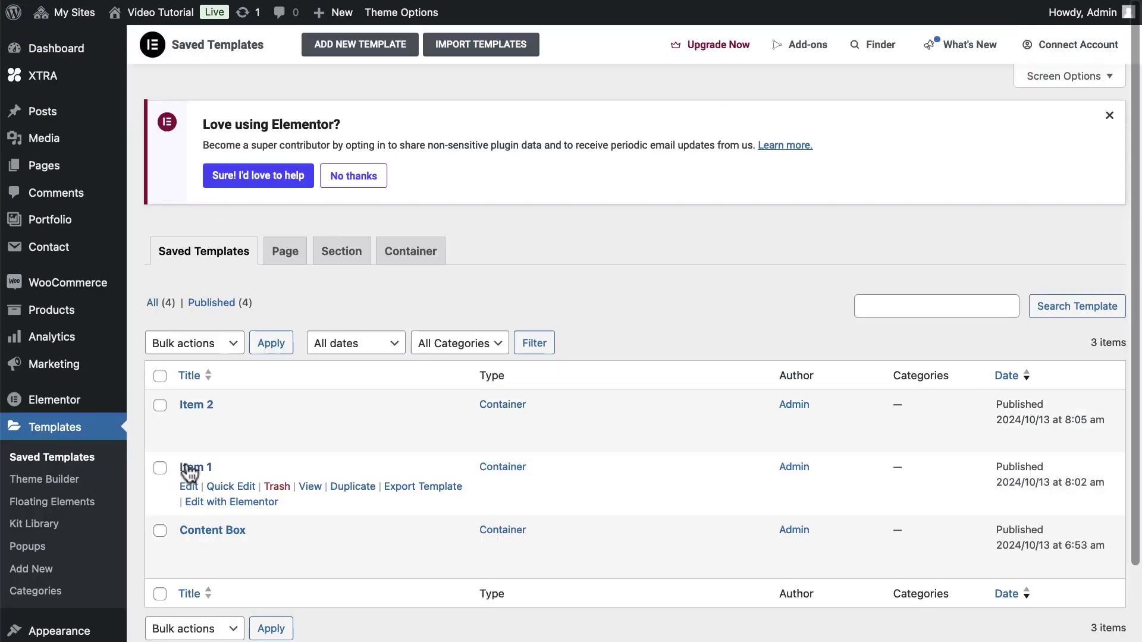
click(370, 43)
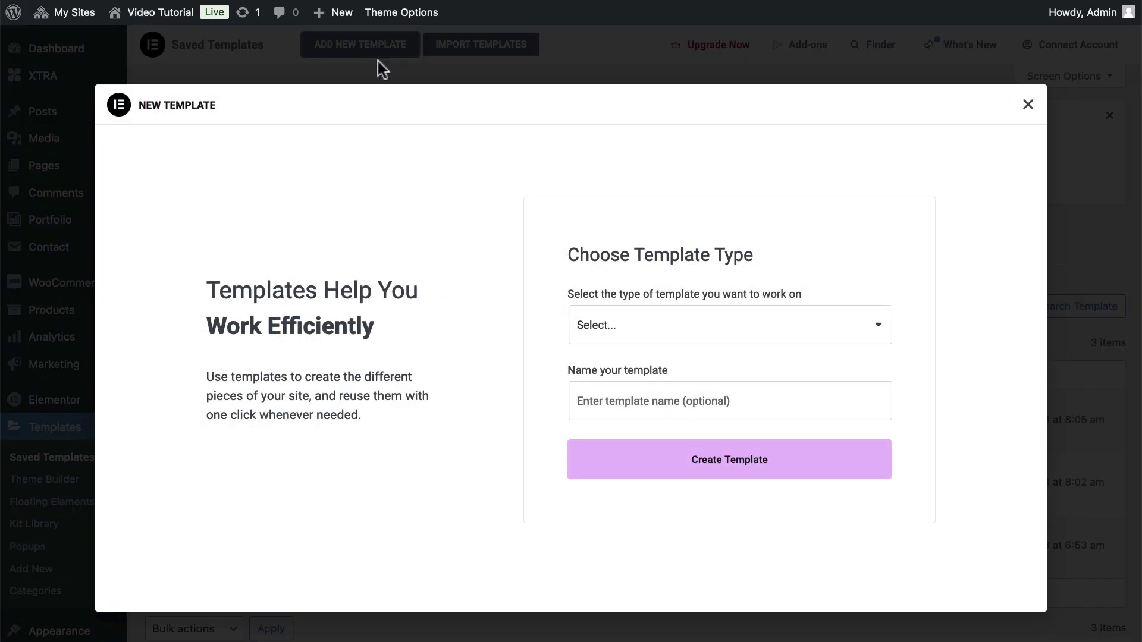
click(598, 324)
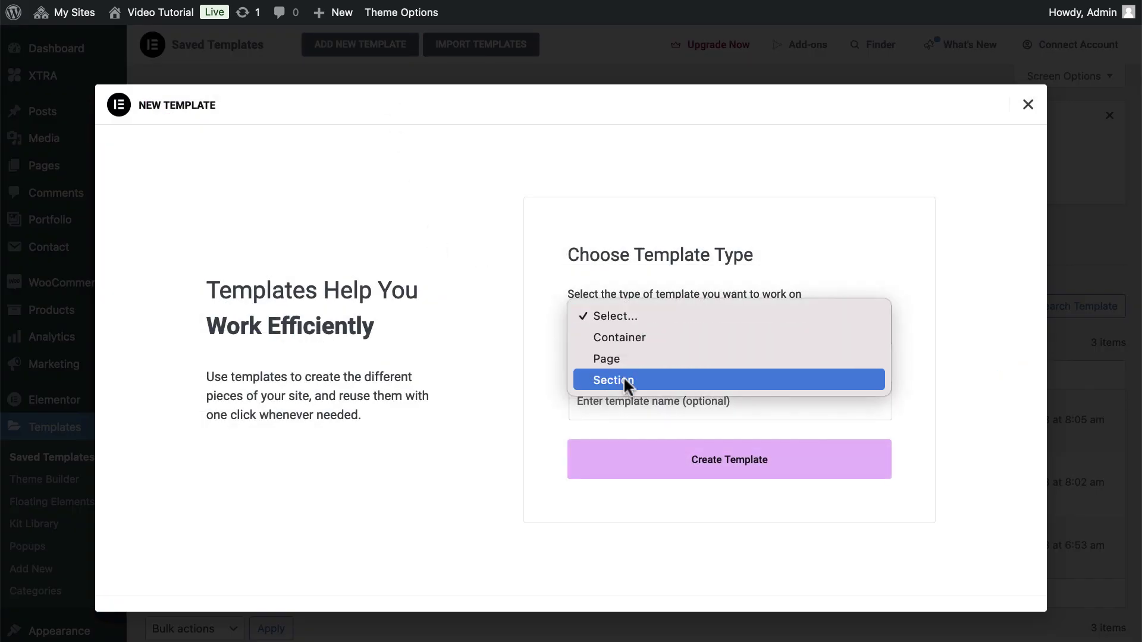
key(Escape)
click(623, 397)
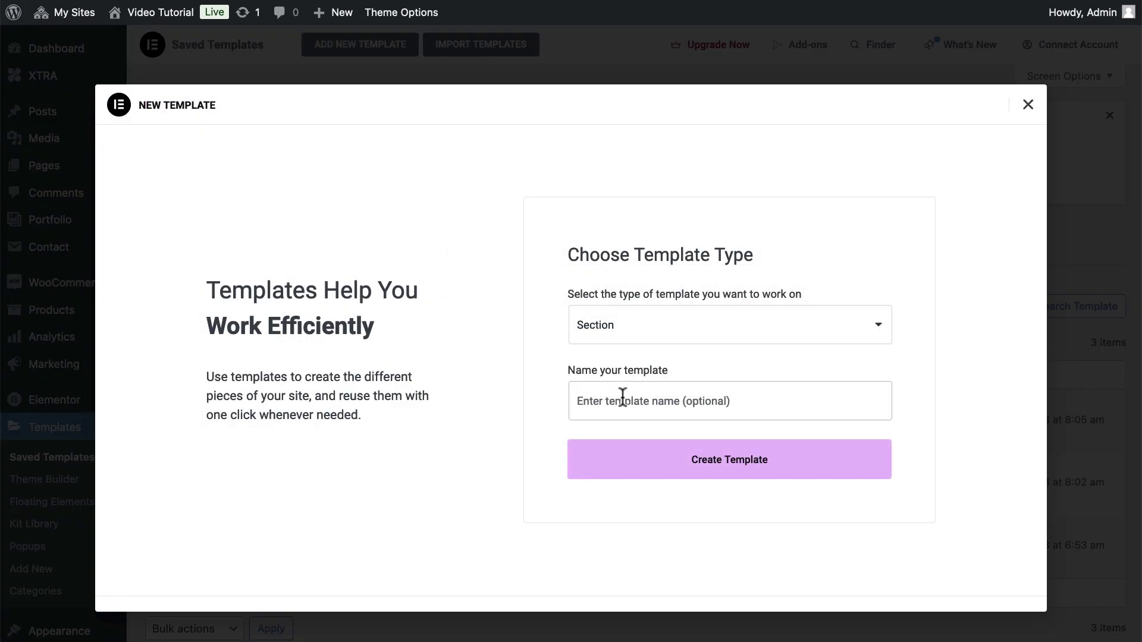
text(Section Service Box)
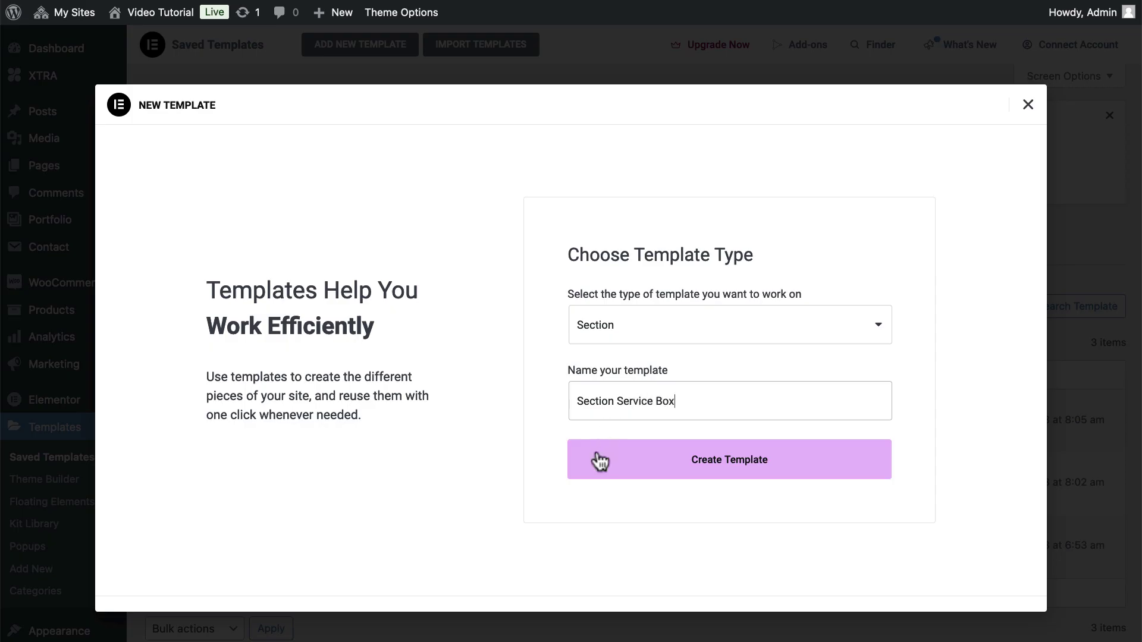
click(617, 463)
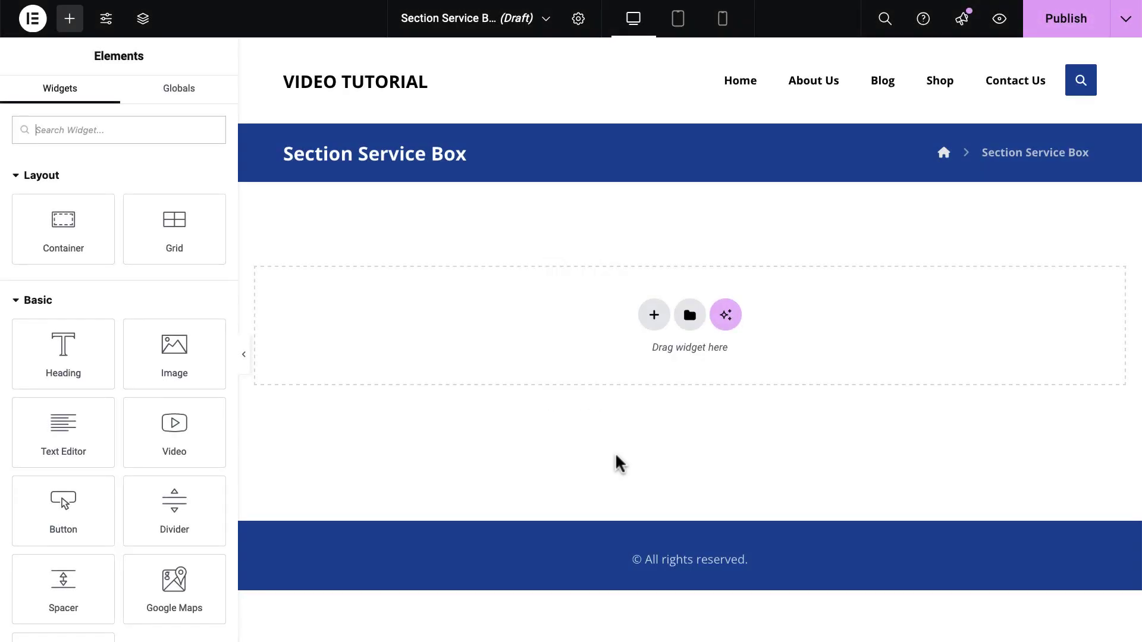
Add a single-column Flexbox container with downward direction to the blank section template.
click(654, 316)
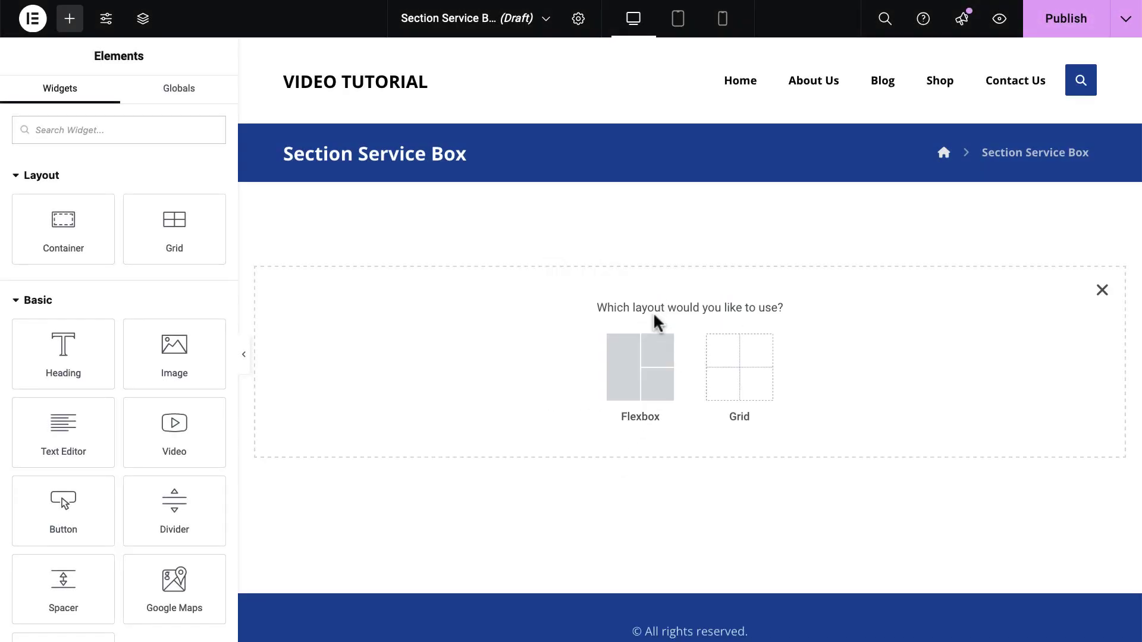
click(642, 354)
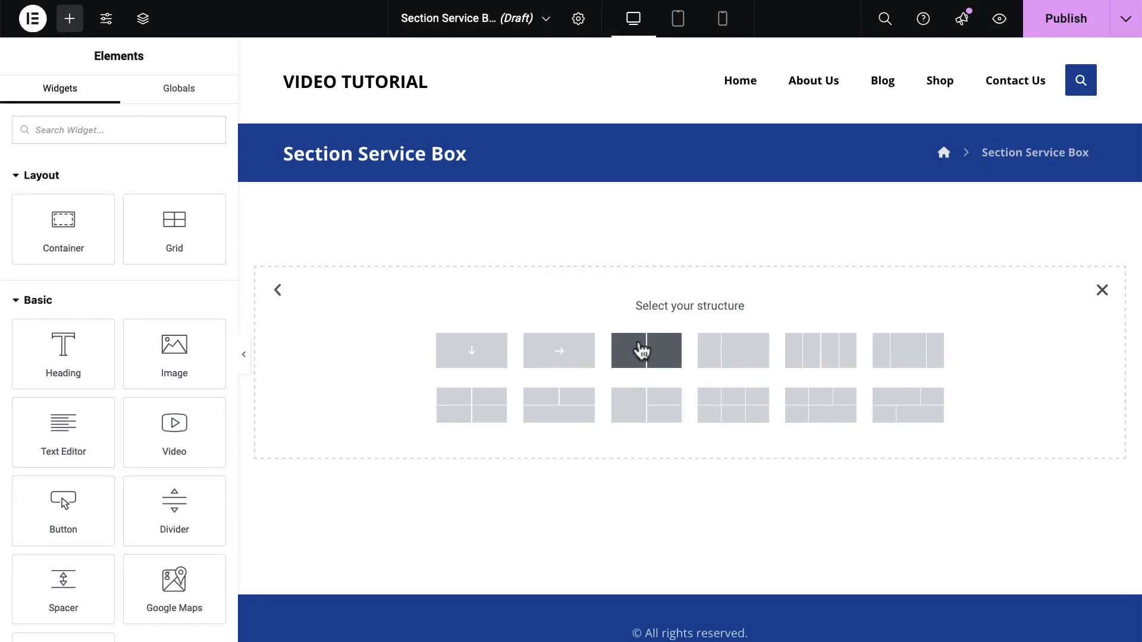
click(462, 354)
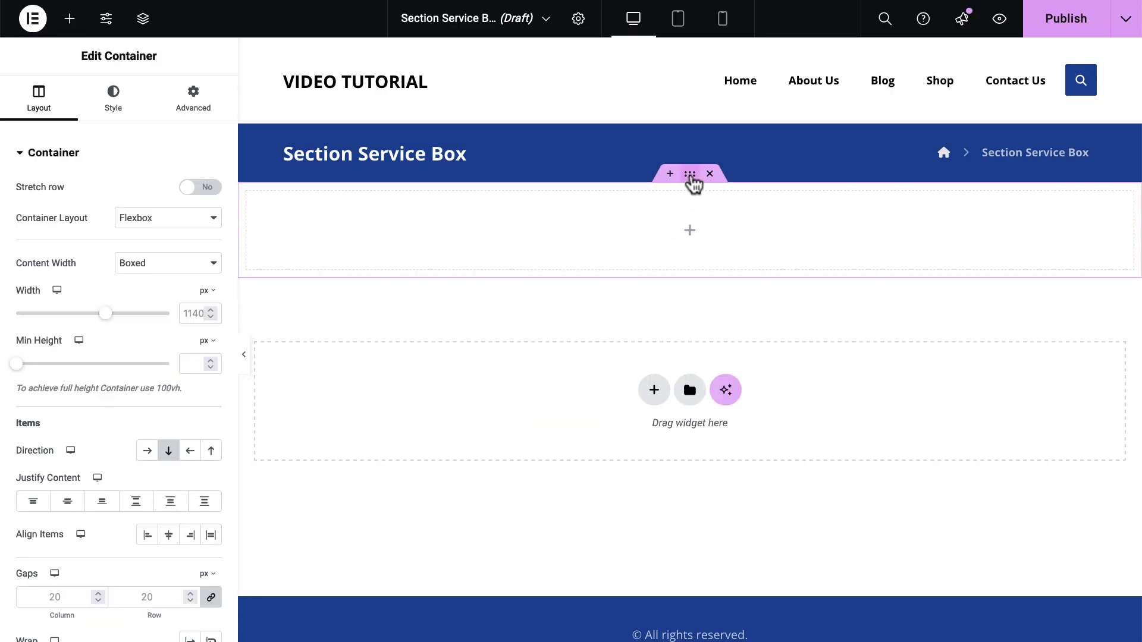
Set the container's margin and padding to 30 px on all sides.
click(170, 106)
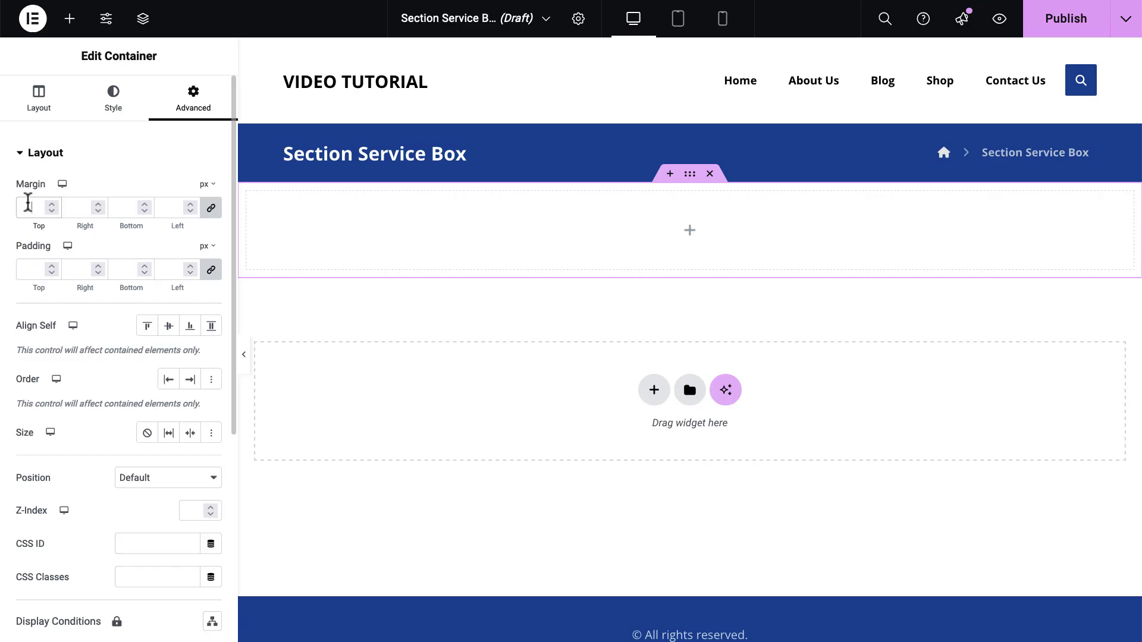
text(30)
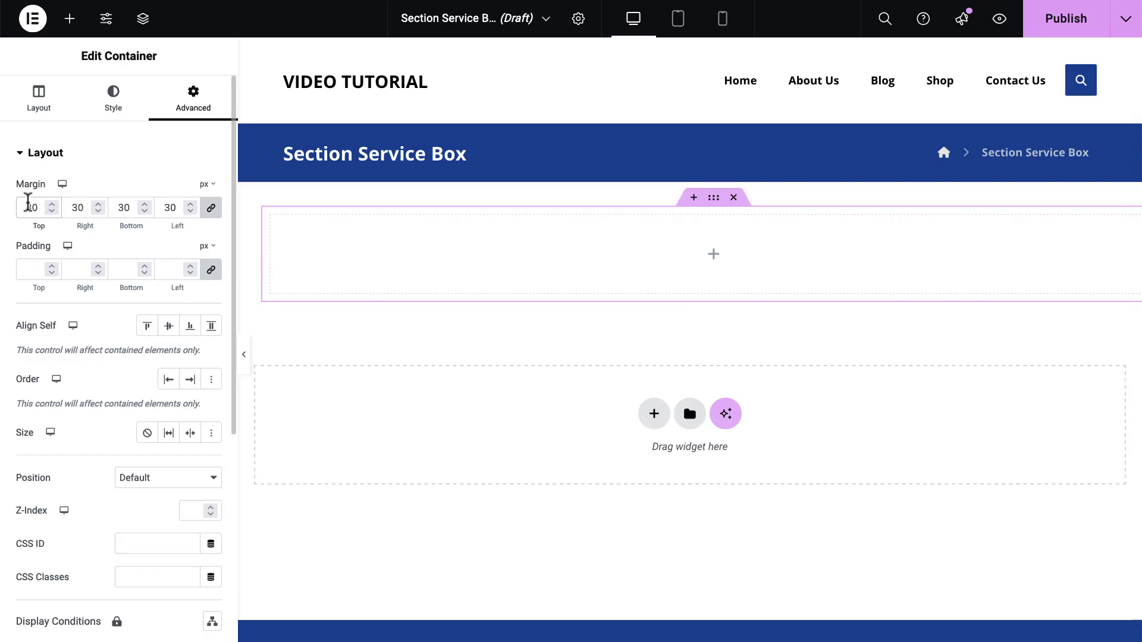
click(29, 269)
text(30)
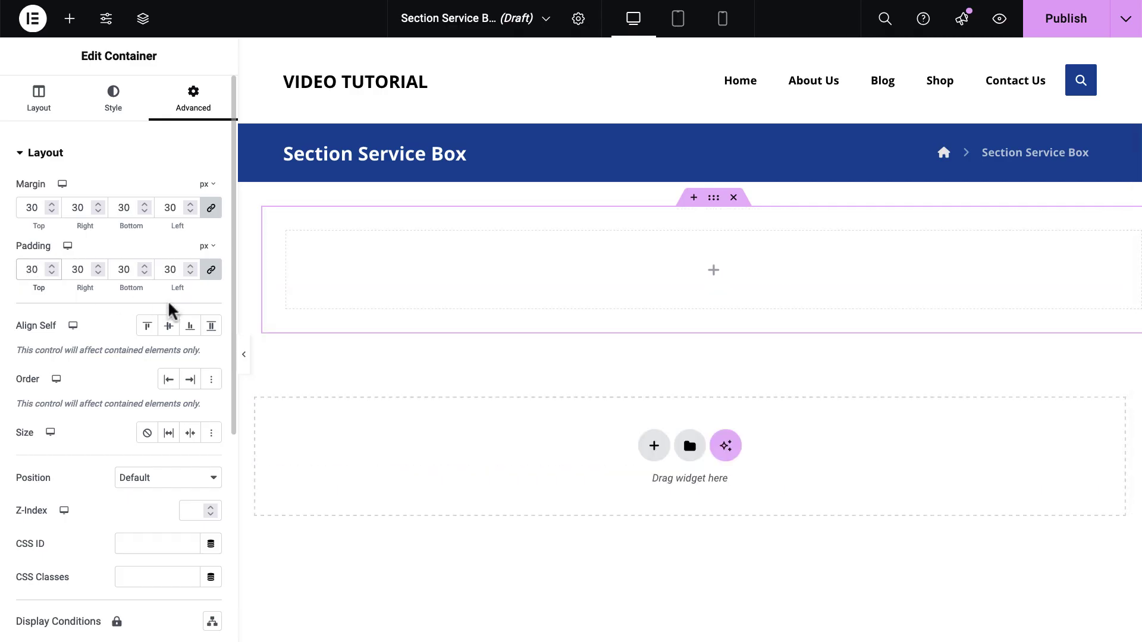
Insert a Service Box widget into the container and set its layout to Vertical.
click(712, 272)
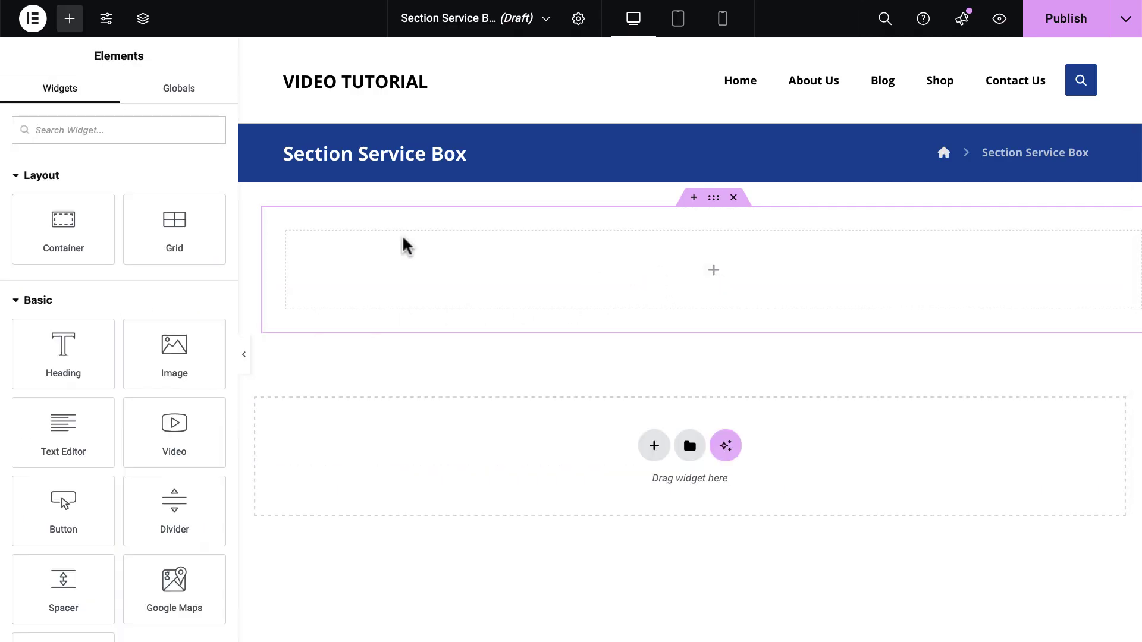
text(serv)
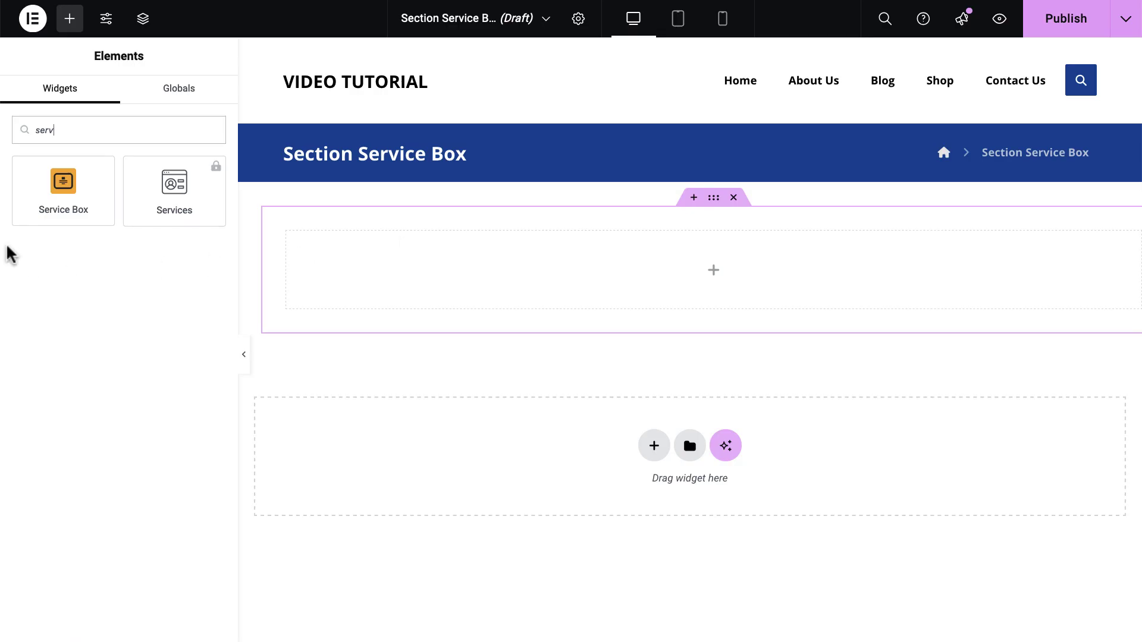
drag(63, 181, 534, 262)
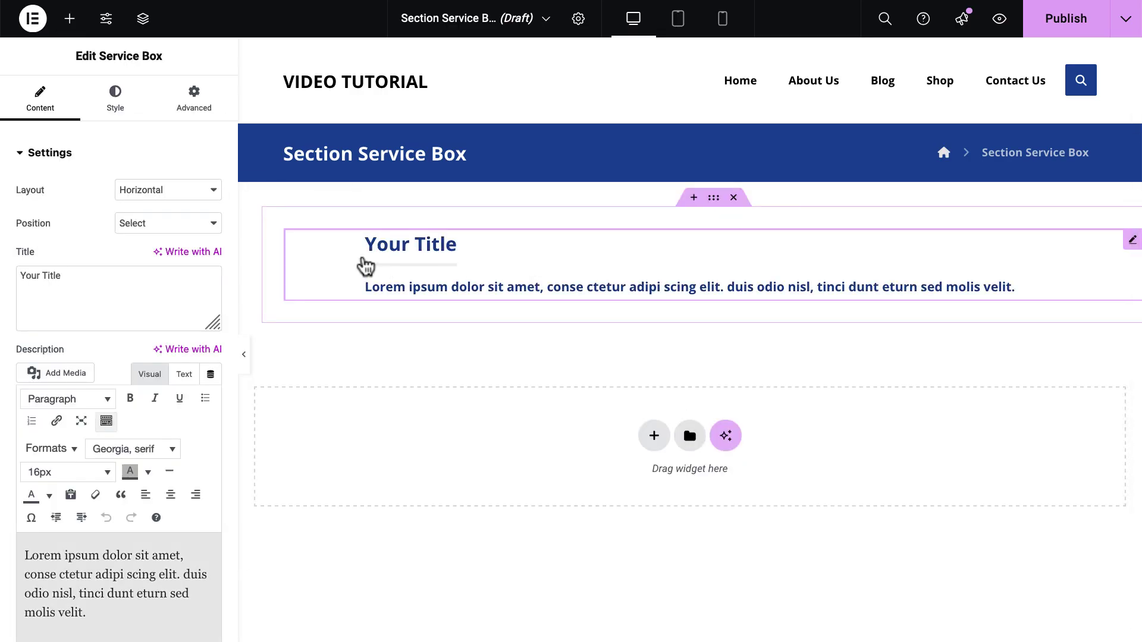
click(186, 191)
click(177, 212)
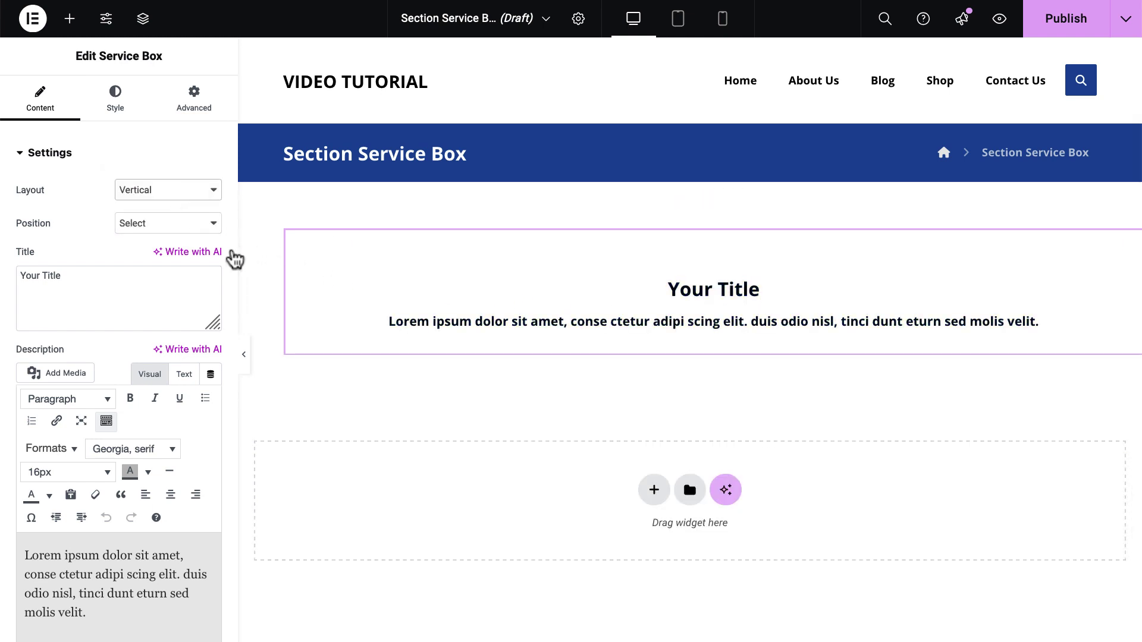
Replace the service box's placeholder title with "Service Box".
drag(99, 275, 1, 271)
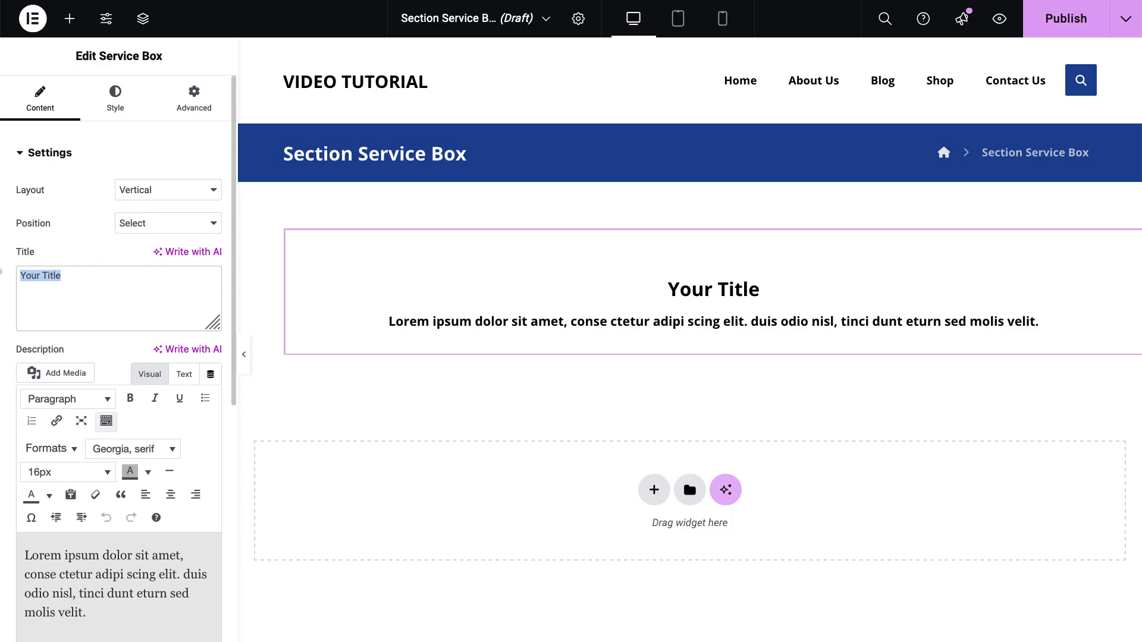
text(Servi)
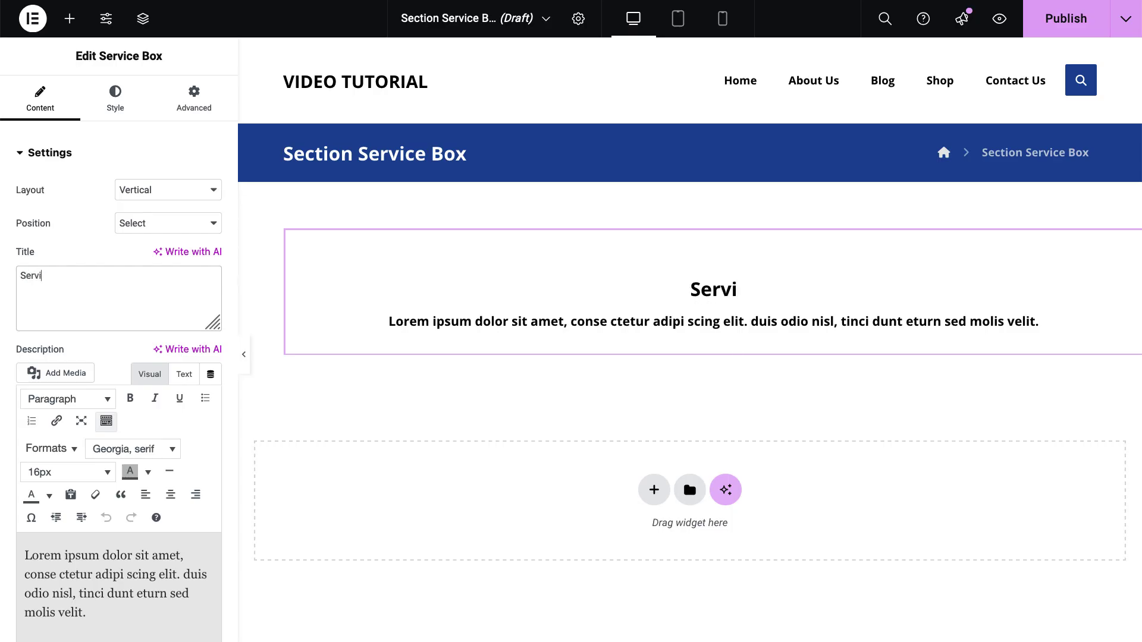
text(ce Box)
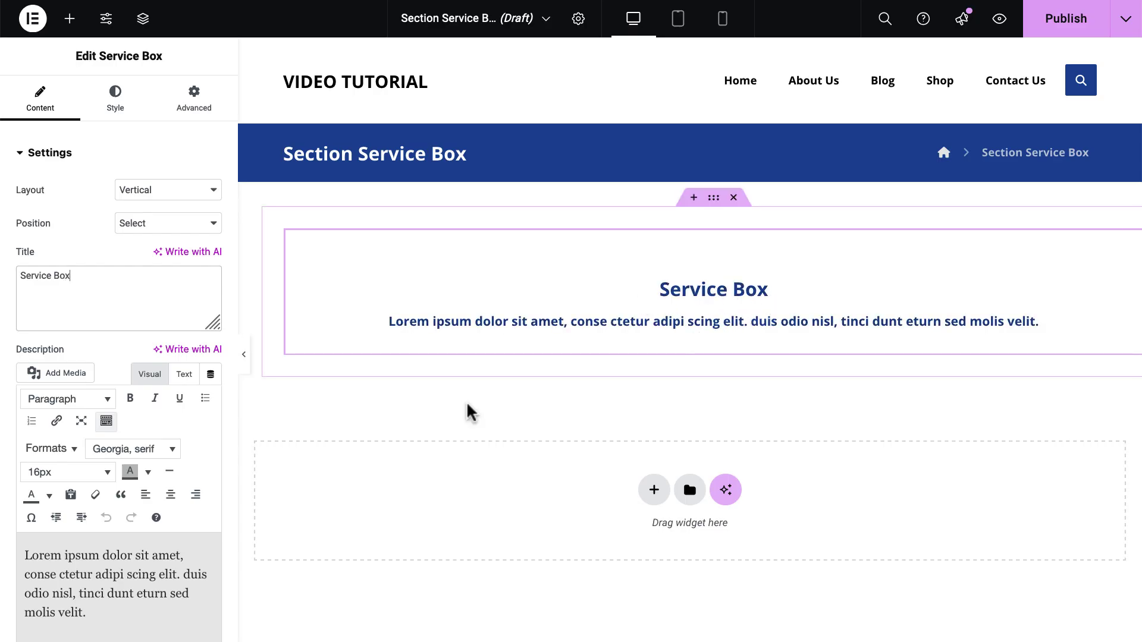
Give the service box a button labelled "Read More".
scroll(179, 483, down, 1)
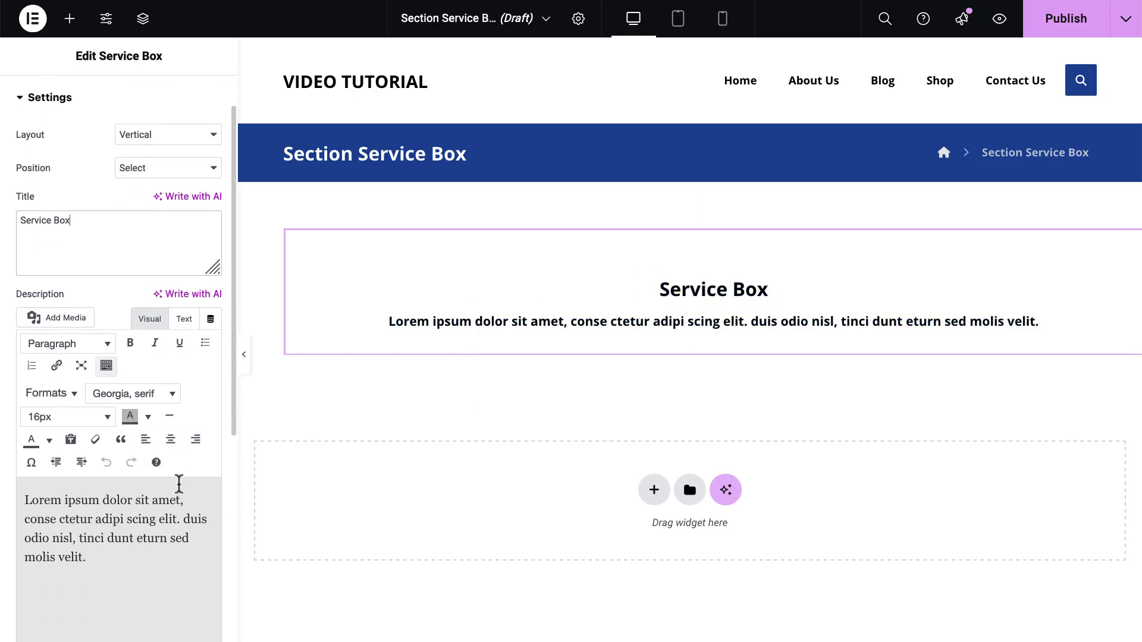
drag(235, 390, 220, 543)
scroll(211, 589, down, 2)
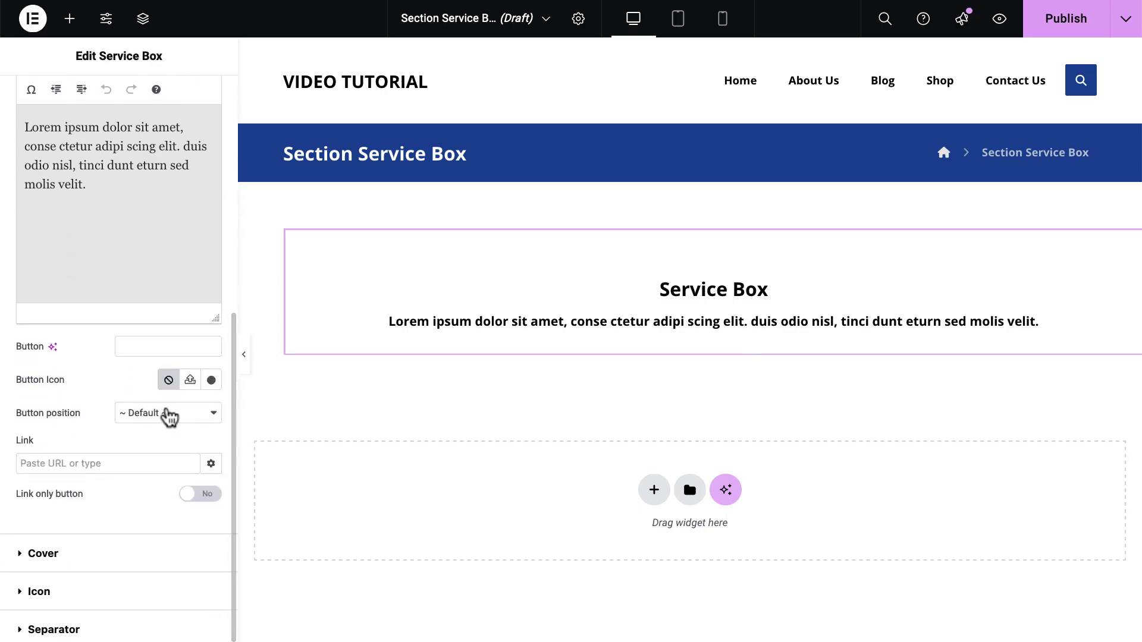
text(Re)
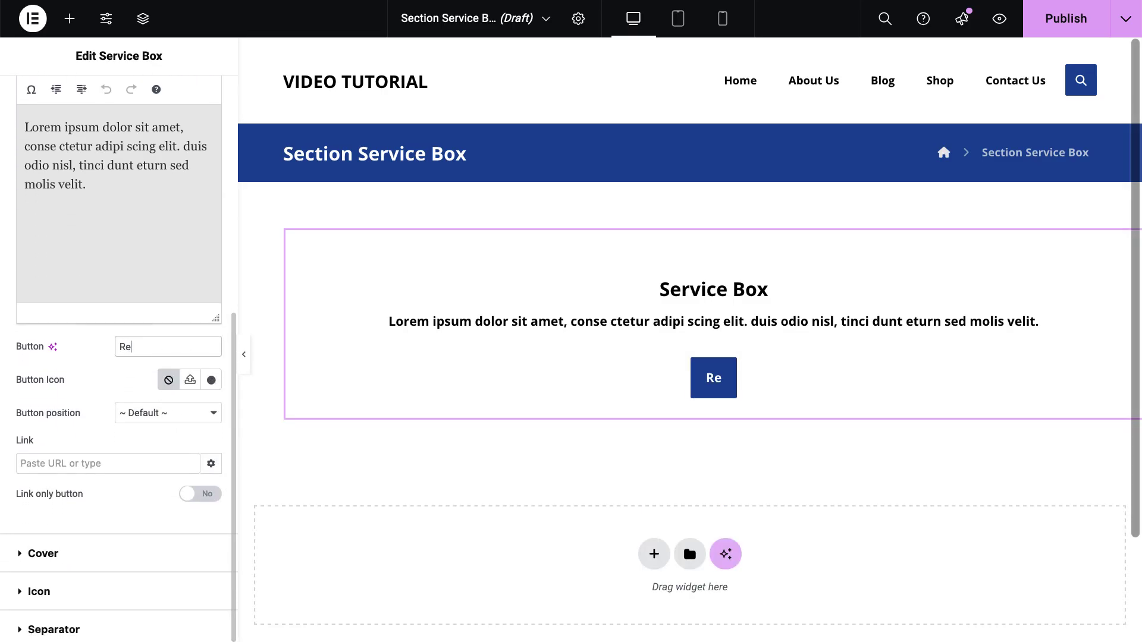
text(ad More)
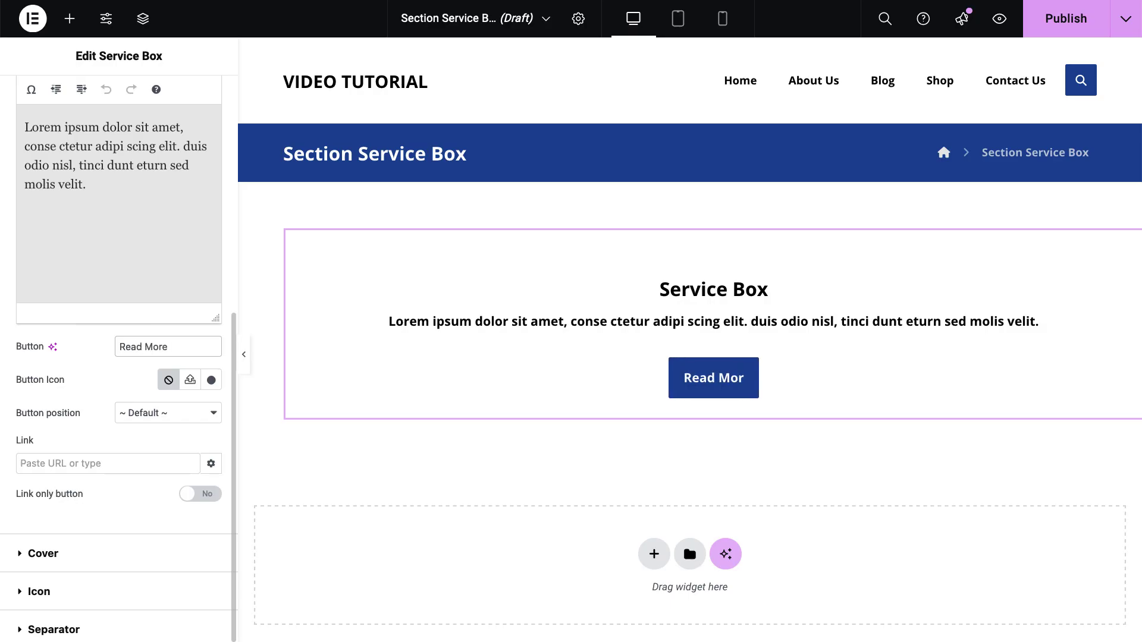
Link the service box to the existing Sample Page.
click(68, 470)
text(sampl)
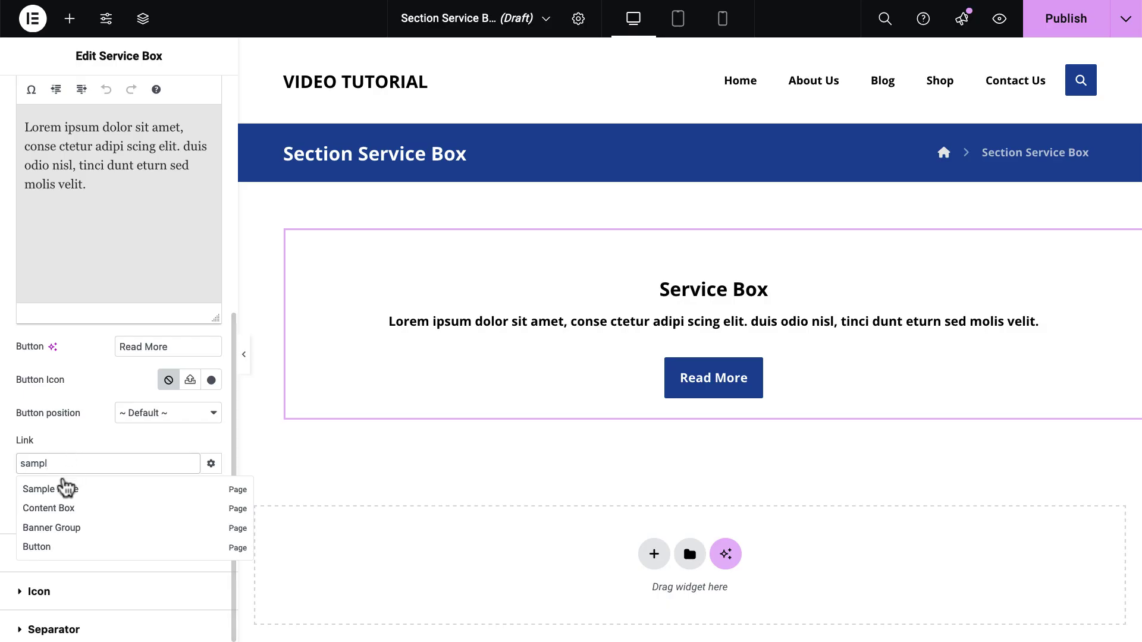
click(59, 489)
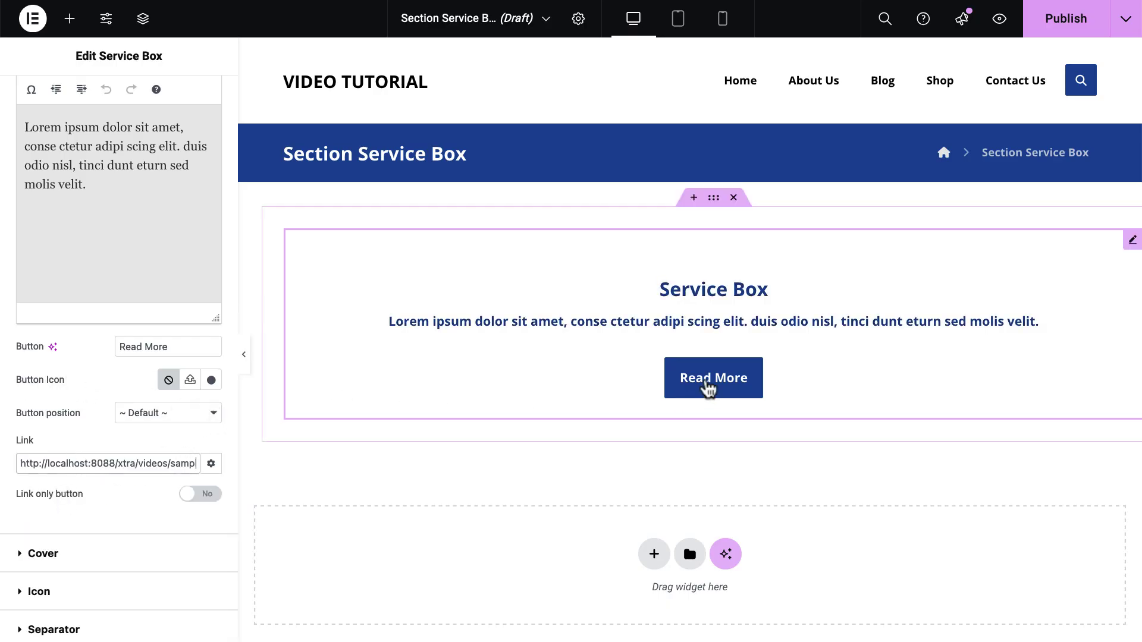
Search the icon library for "right" and insert the long right arrow as the Read More button's icon.
click(212, 381)
text(right)
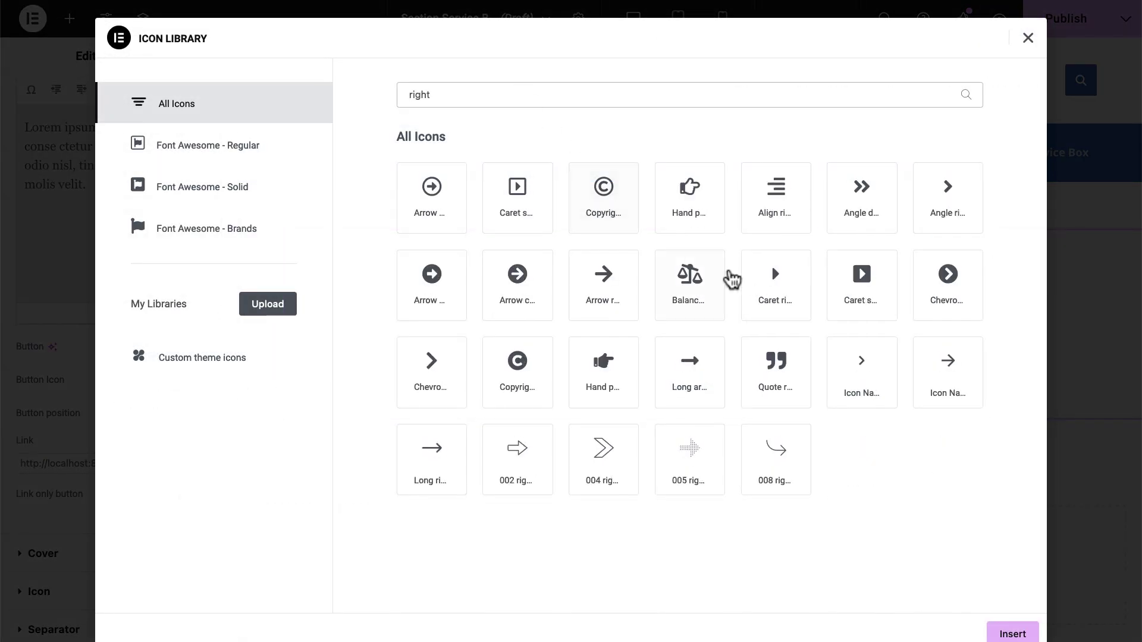
click(852, 360)
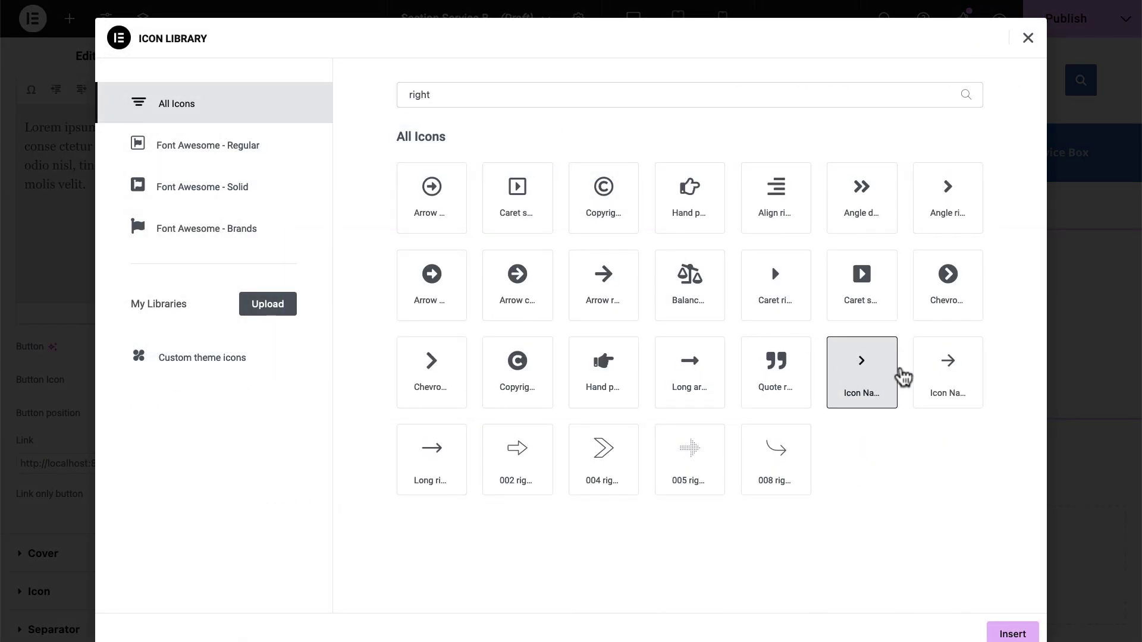
click(935, 373)
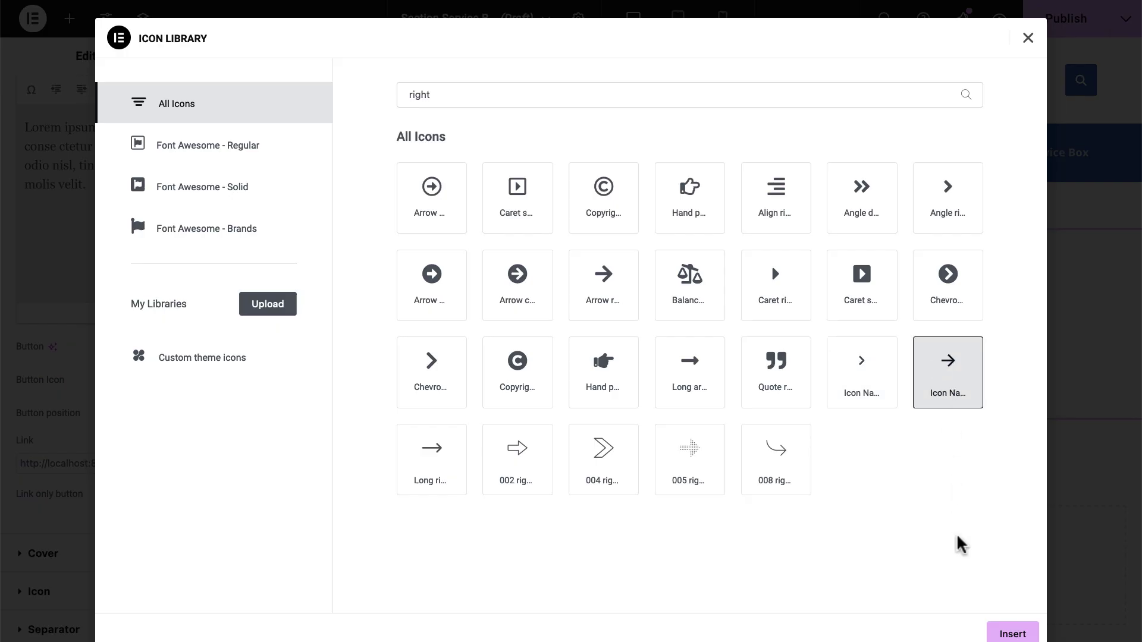
click(439, 463)
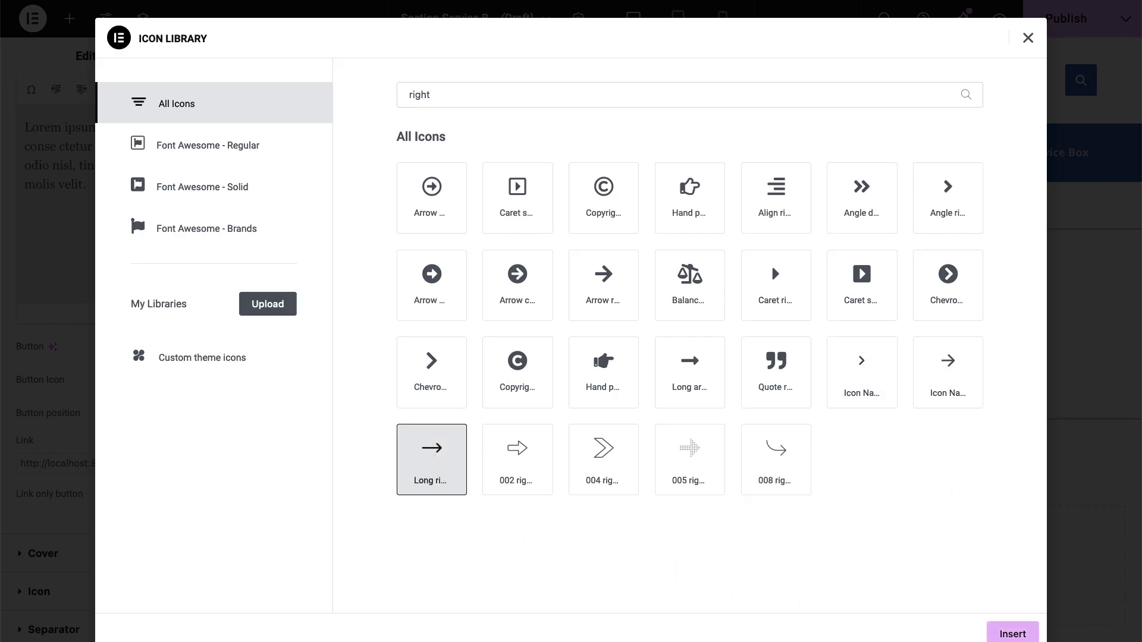
click(1012, 633)
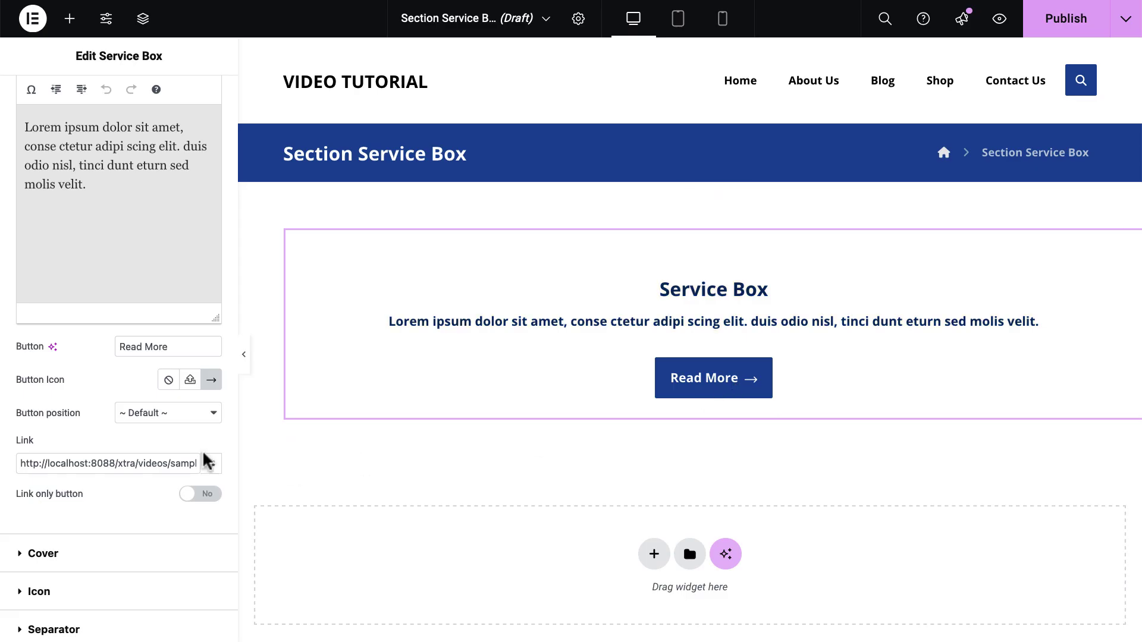
Try the Left position for the service box's button, and set the button position to Center.
click(159, 416)
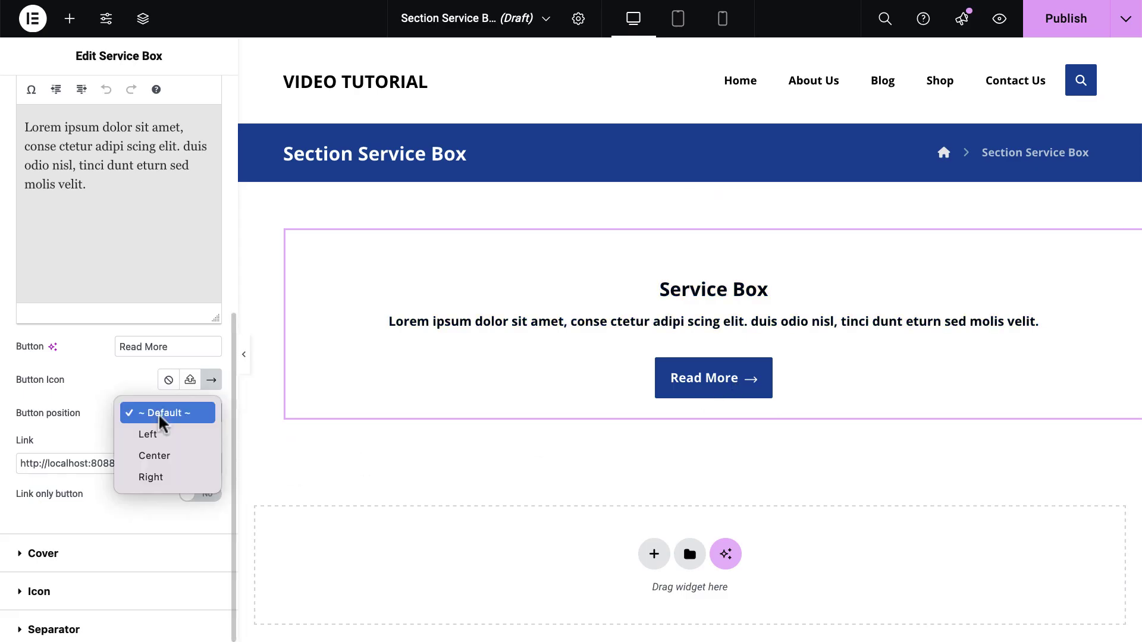
click(161, 443)
click(163, 421)
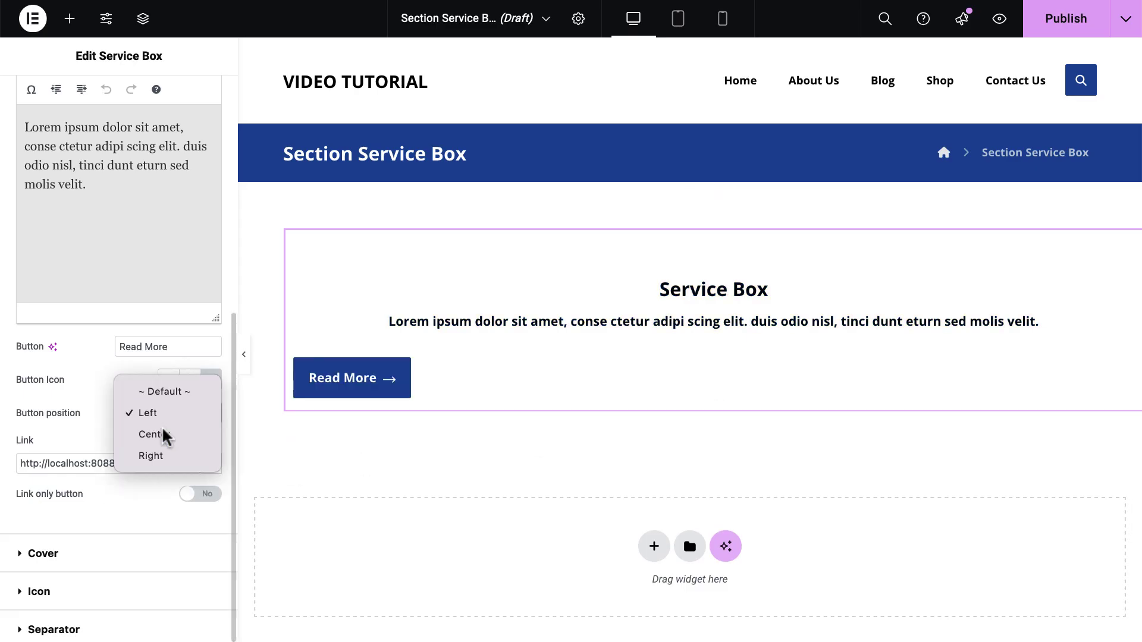
click(164, 437)
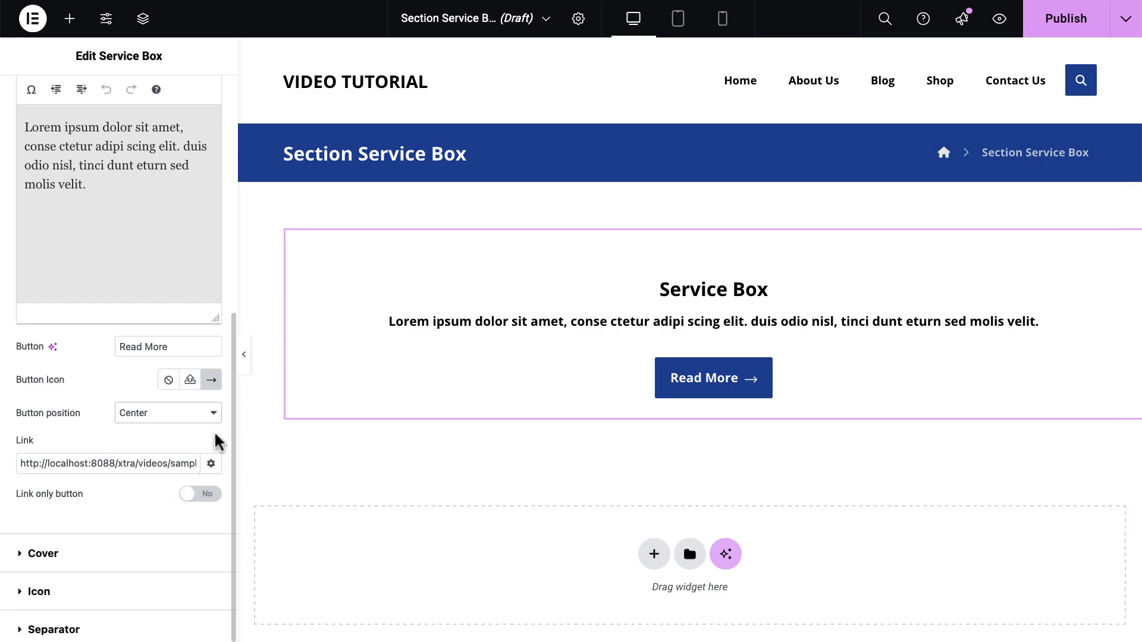
Try img-3.jpg from the media library as the service box's cover image, and remove the cover again.
scroll(216, 443, down, 1)
click(135, 507)
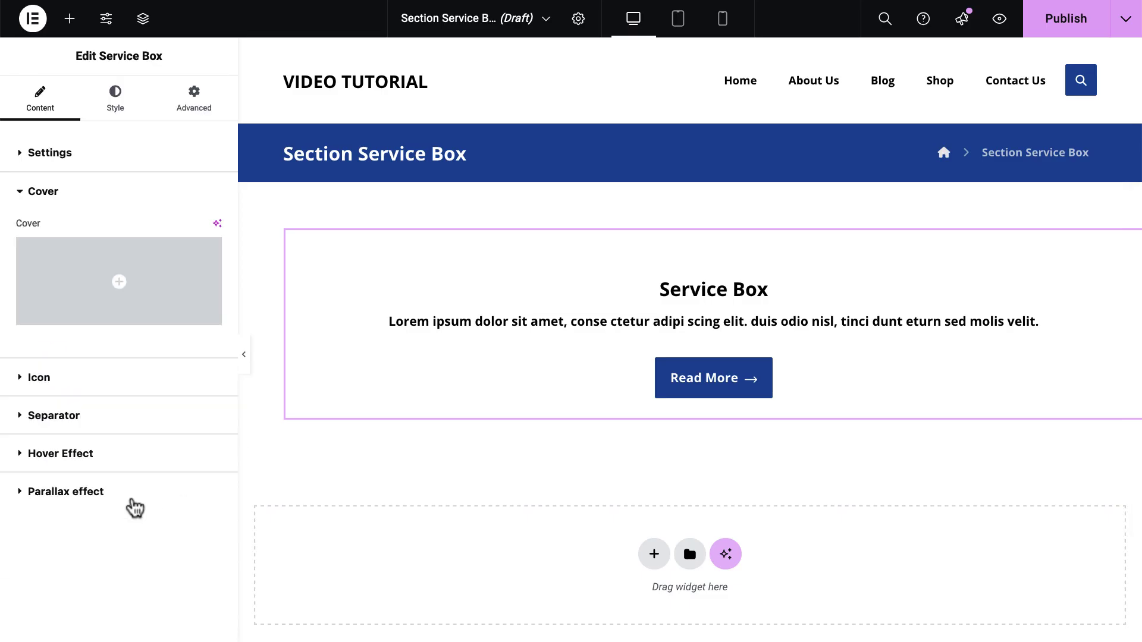
click(119, 291)
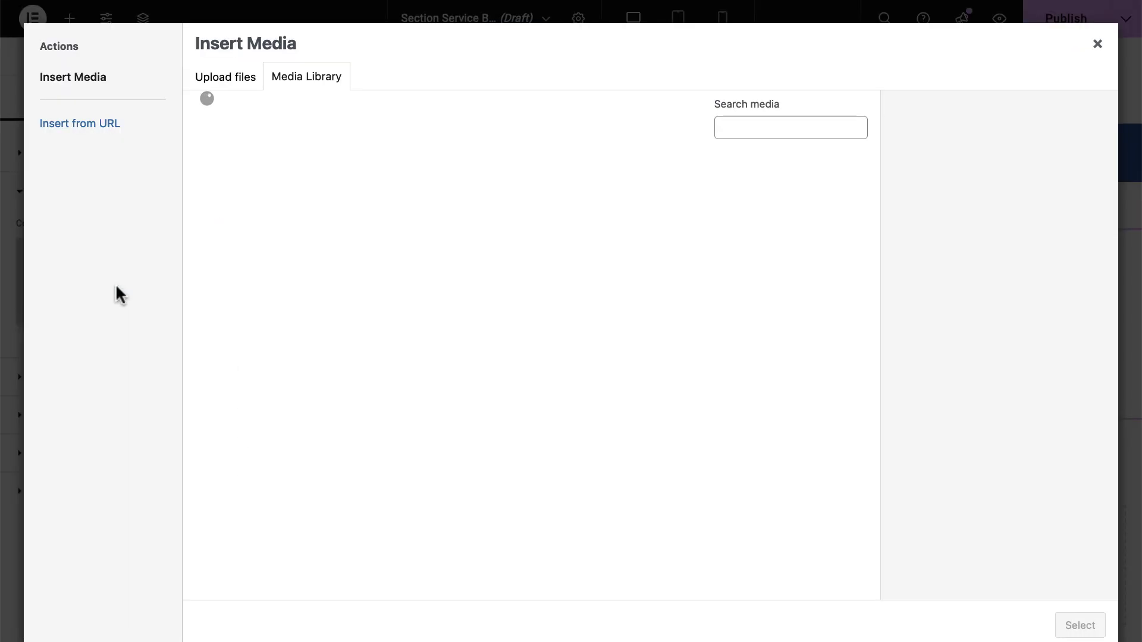
click(260, 209)
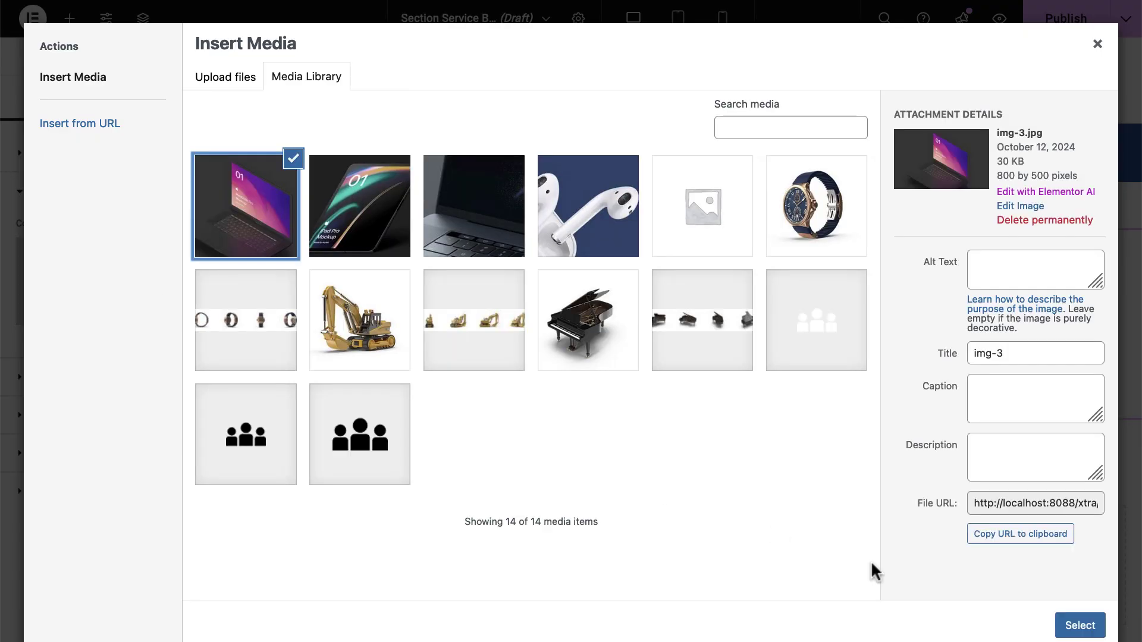
click(1081, 625)
scroll(747, 450, down, 7)
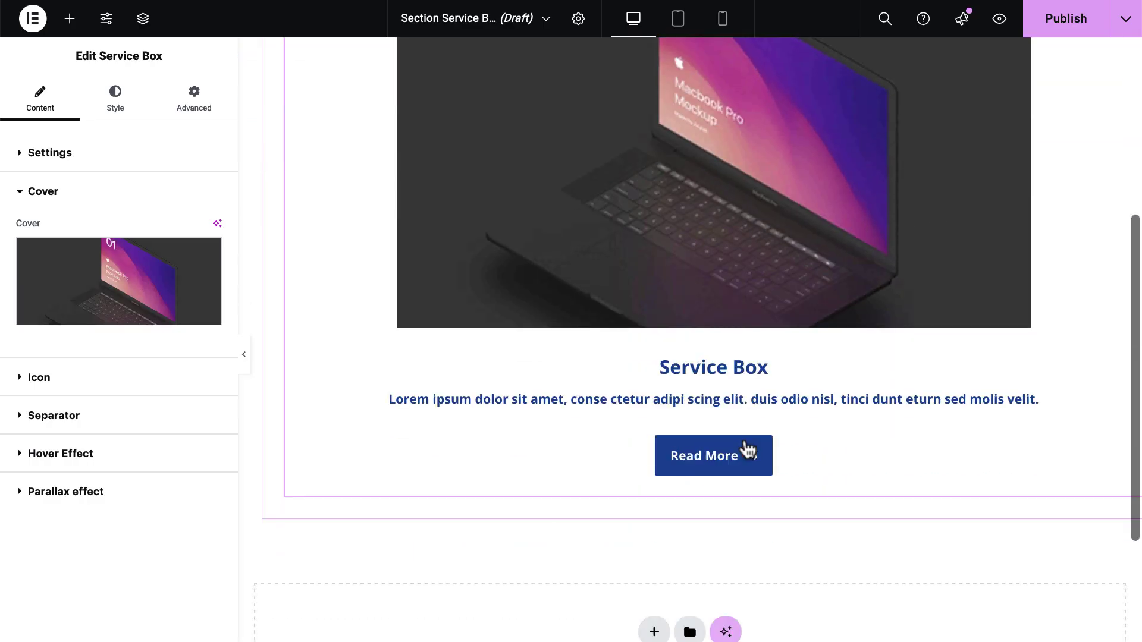
scroll(747, 446, up, 6)
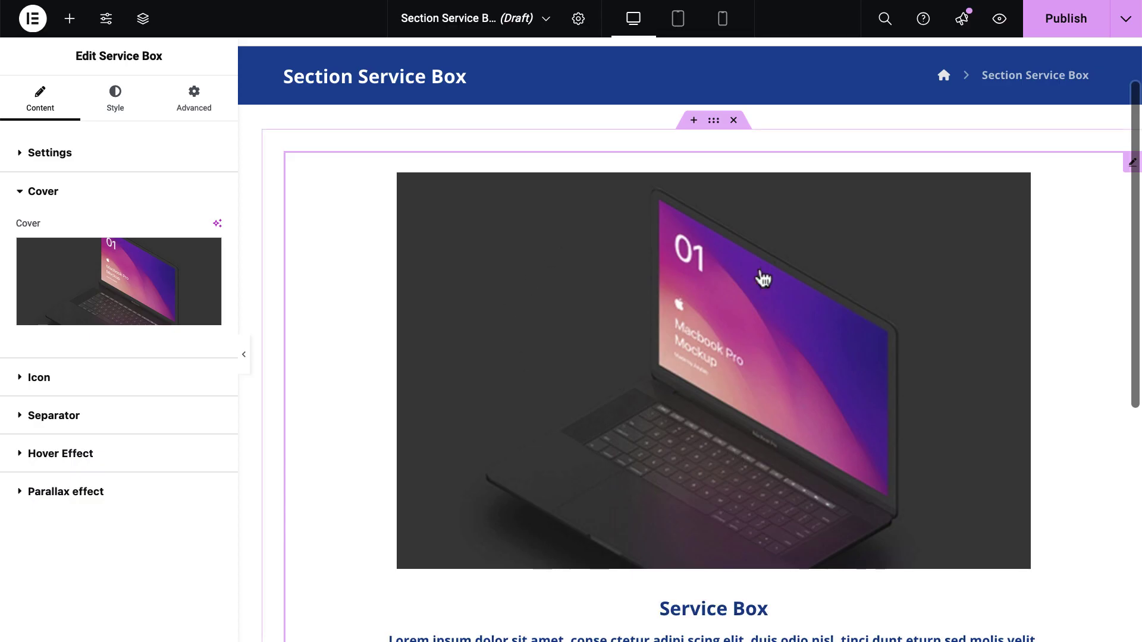
mouse_move(174, 285)
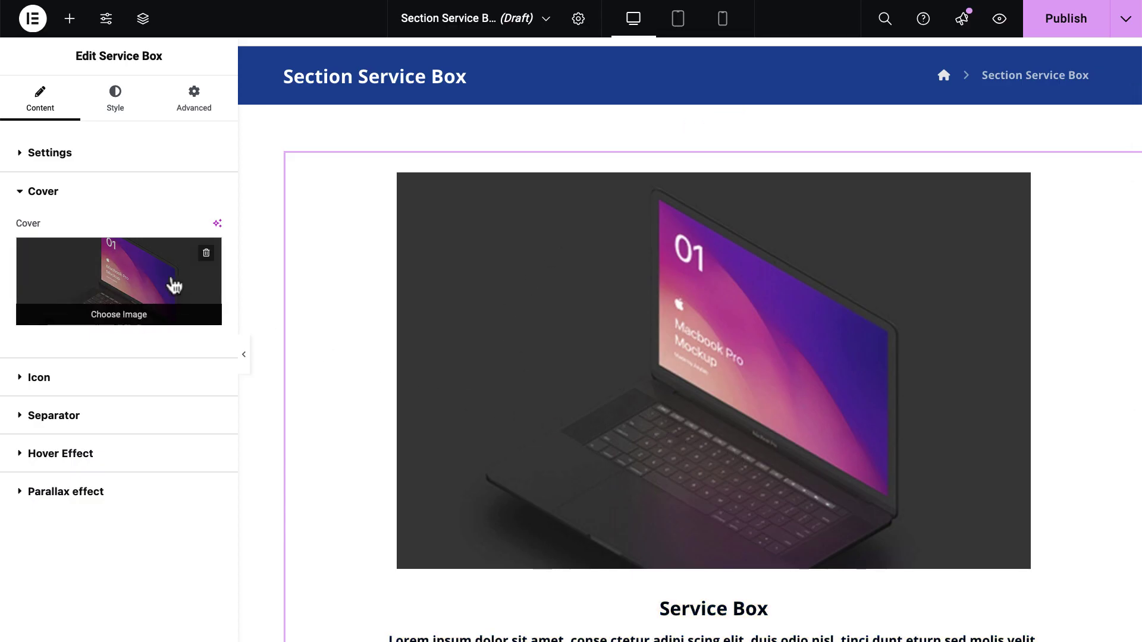
click(206, 256)
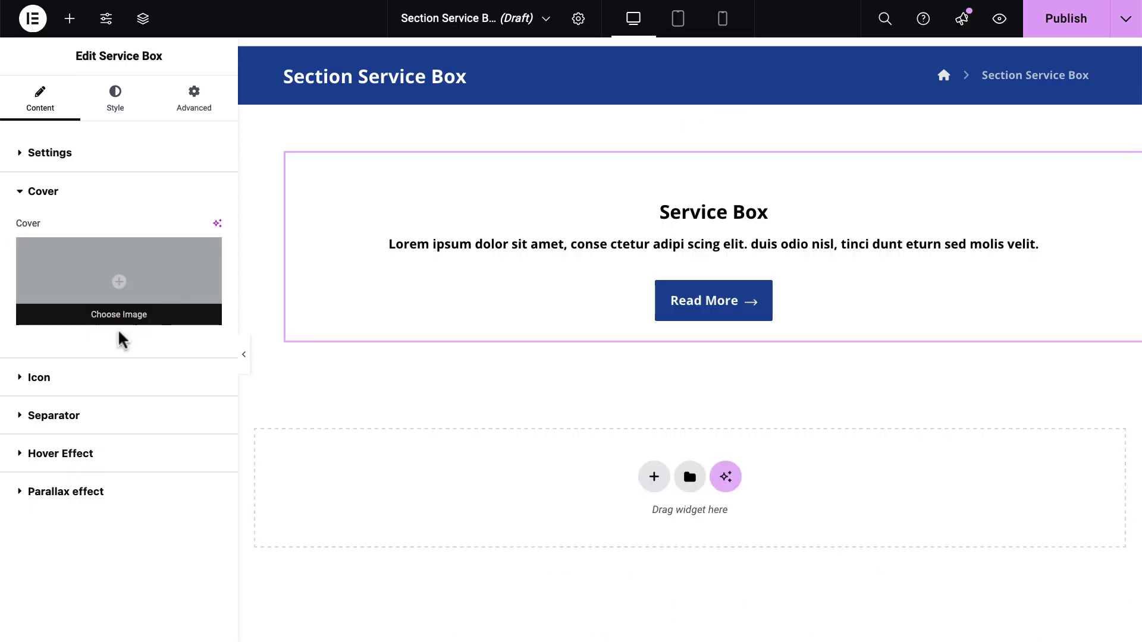
Set the service box's icon type to Image and use about-us-b.png from the media library.
click(96, 378)
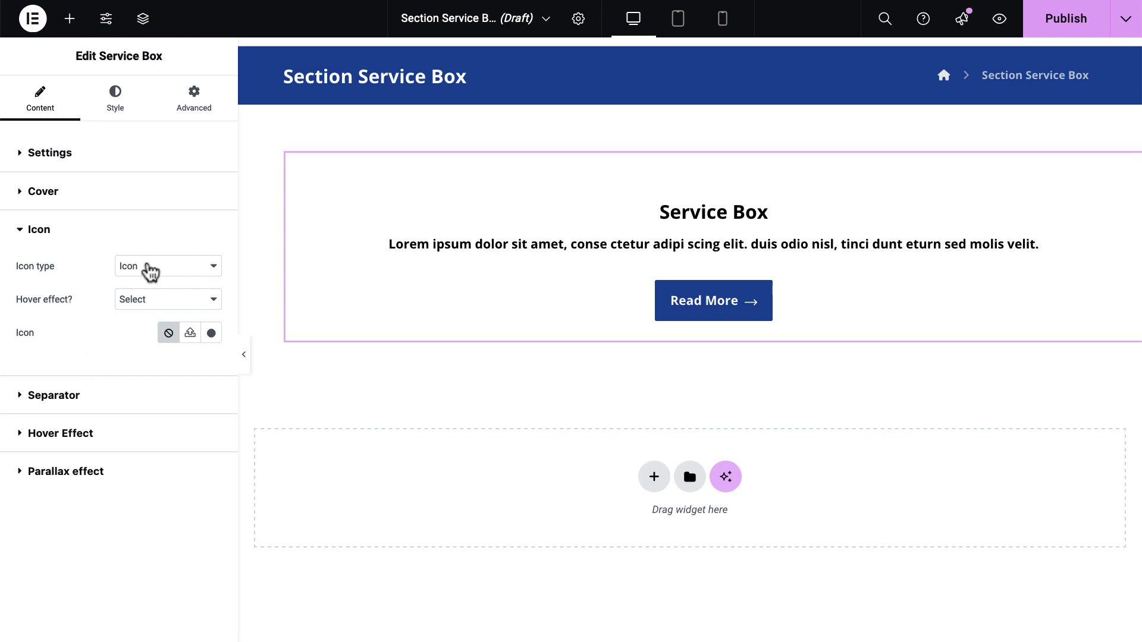
click(150, 272)
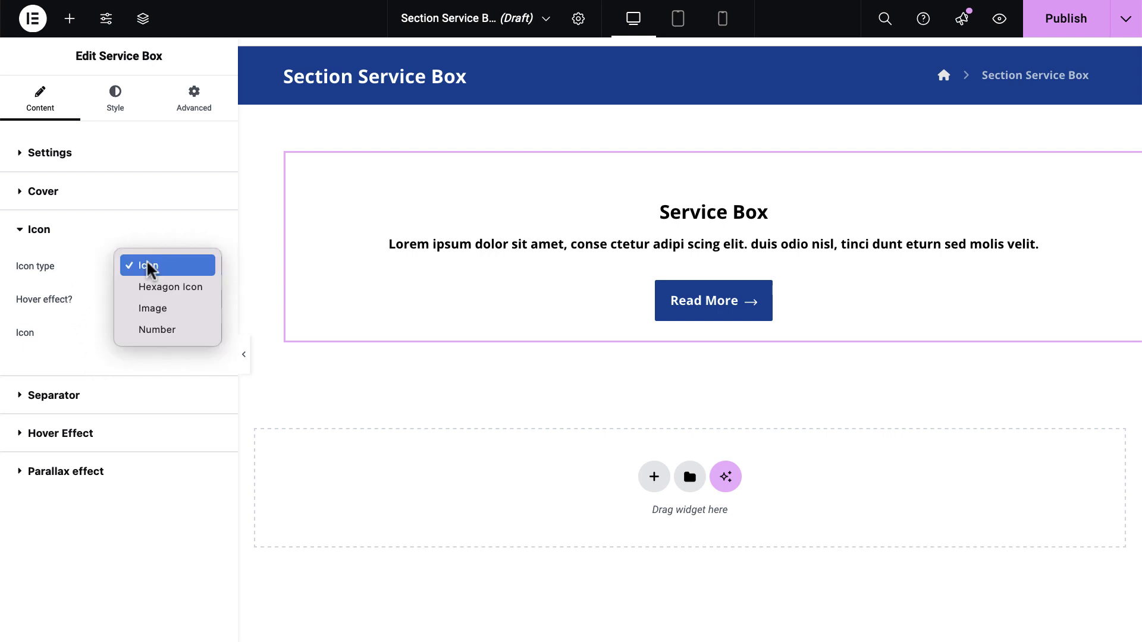
click(185, 313)
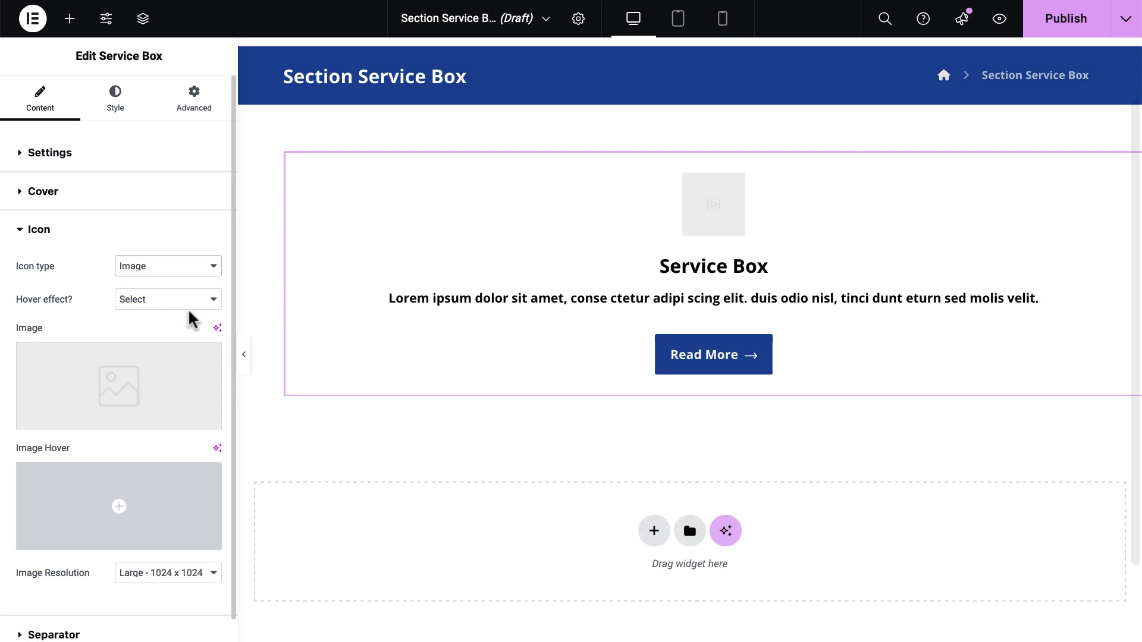
click(154, 392)
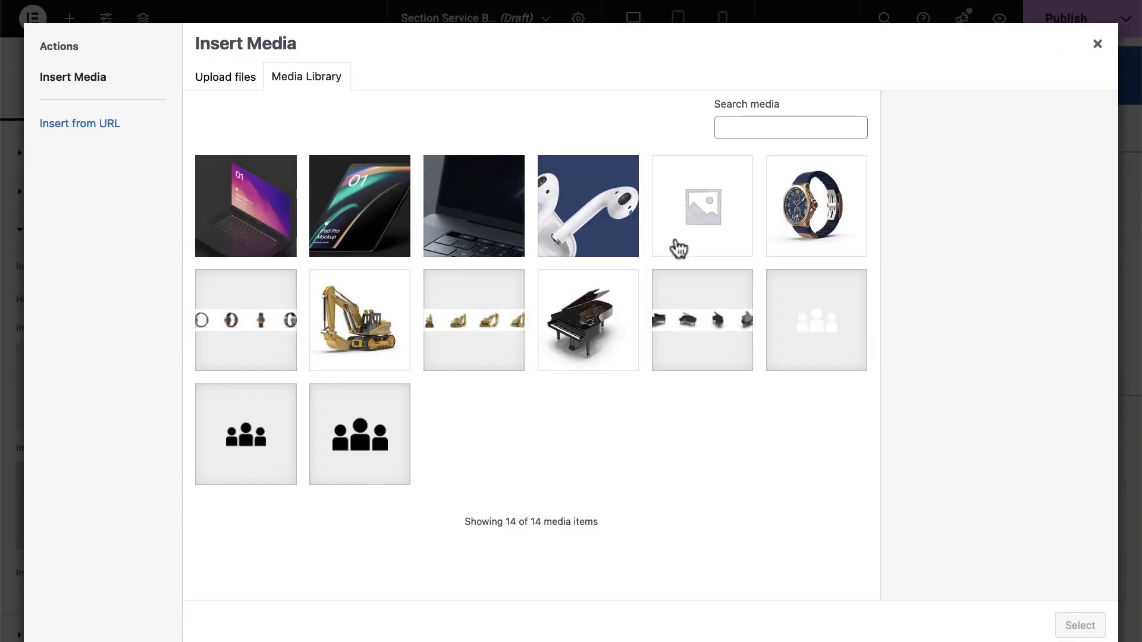
click(249, 434)
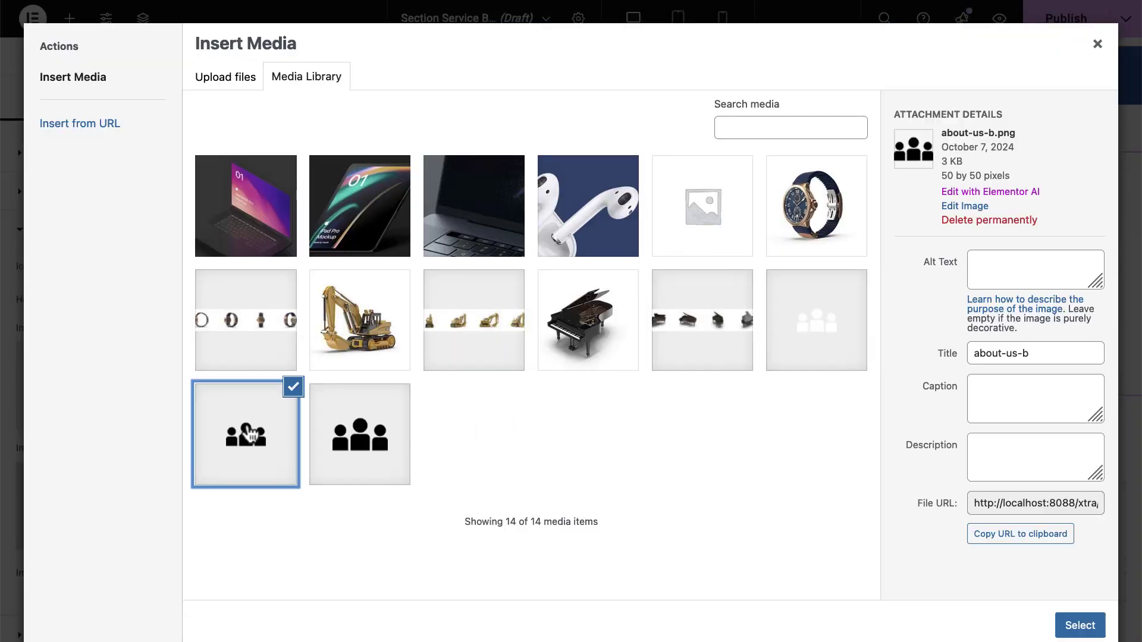
click(1065, 620)
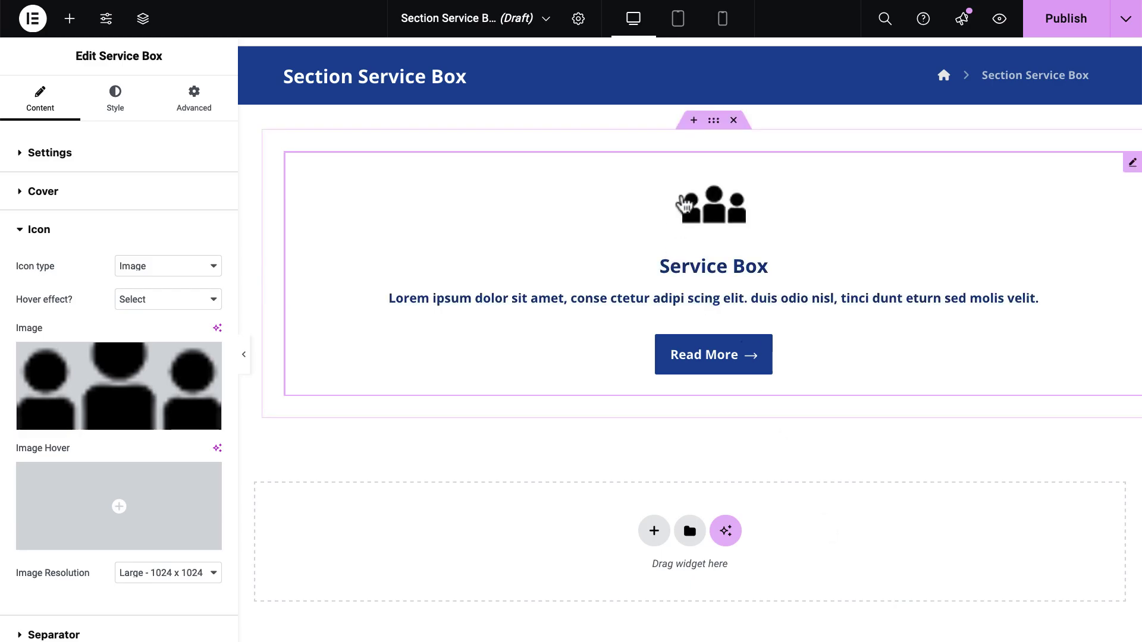
Switch the service box's icon type to Number with the value 01 and apply the ZoomOut hover effect.
click(196, 268)
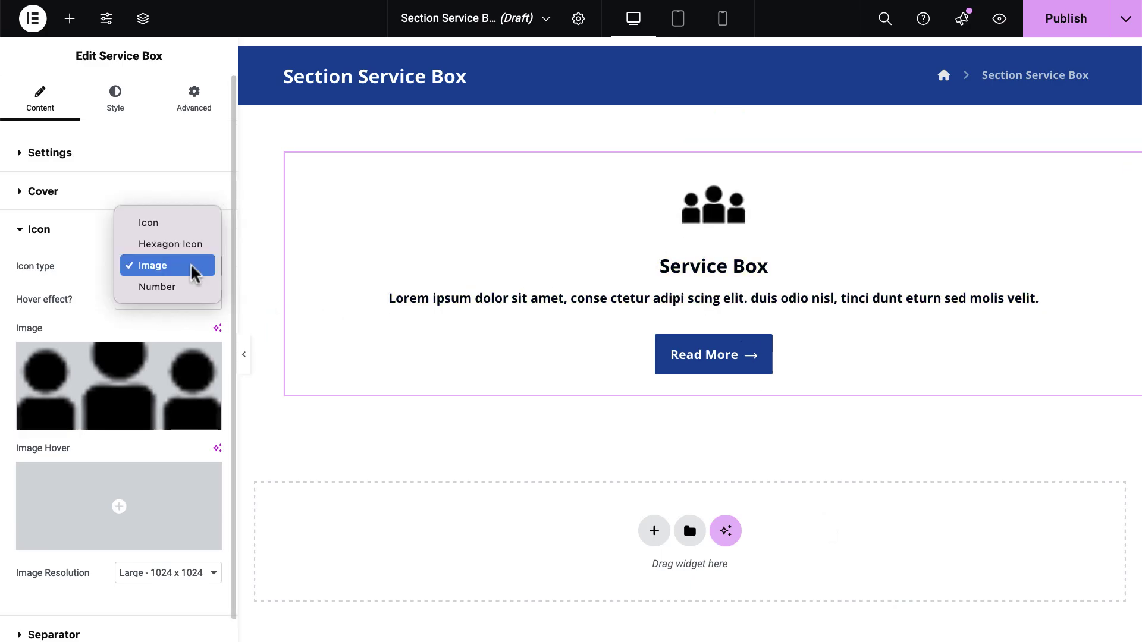
click(190, 287)
drag(128, 332, 108, 327)
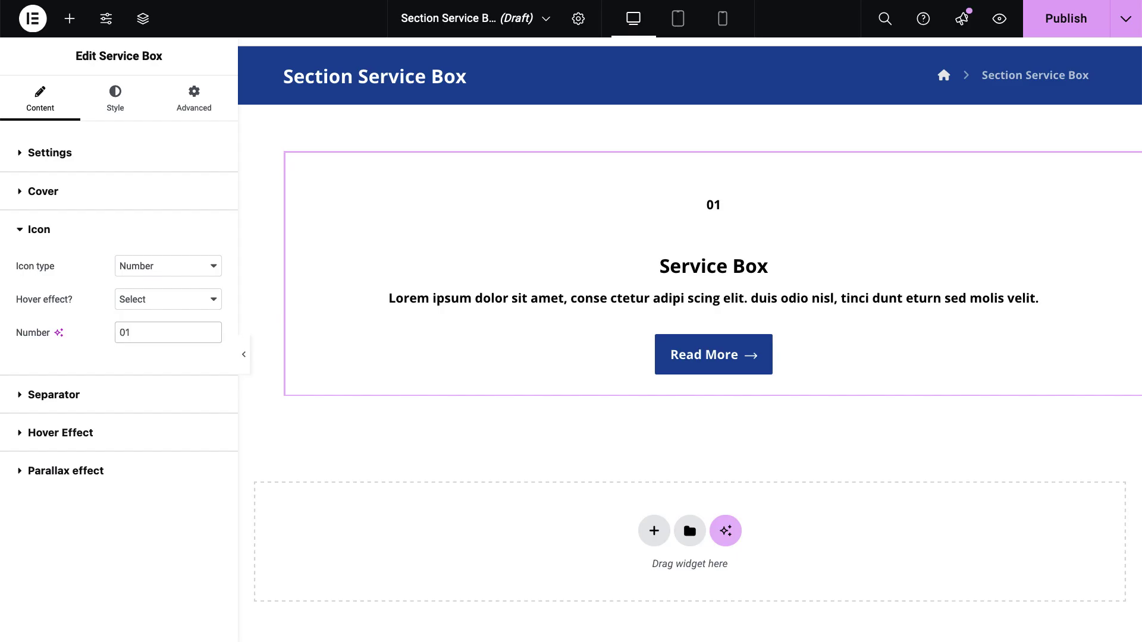
key(BackSpace)
key(BackSpace)
text(01)
click(164, 305)
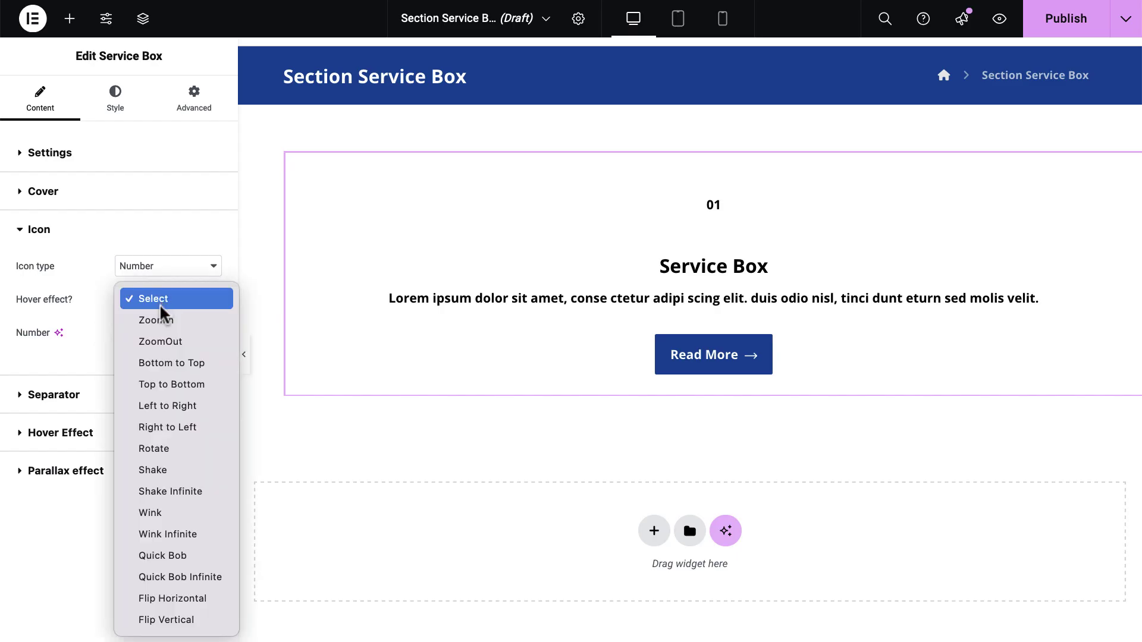
click(167, 338)
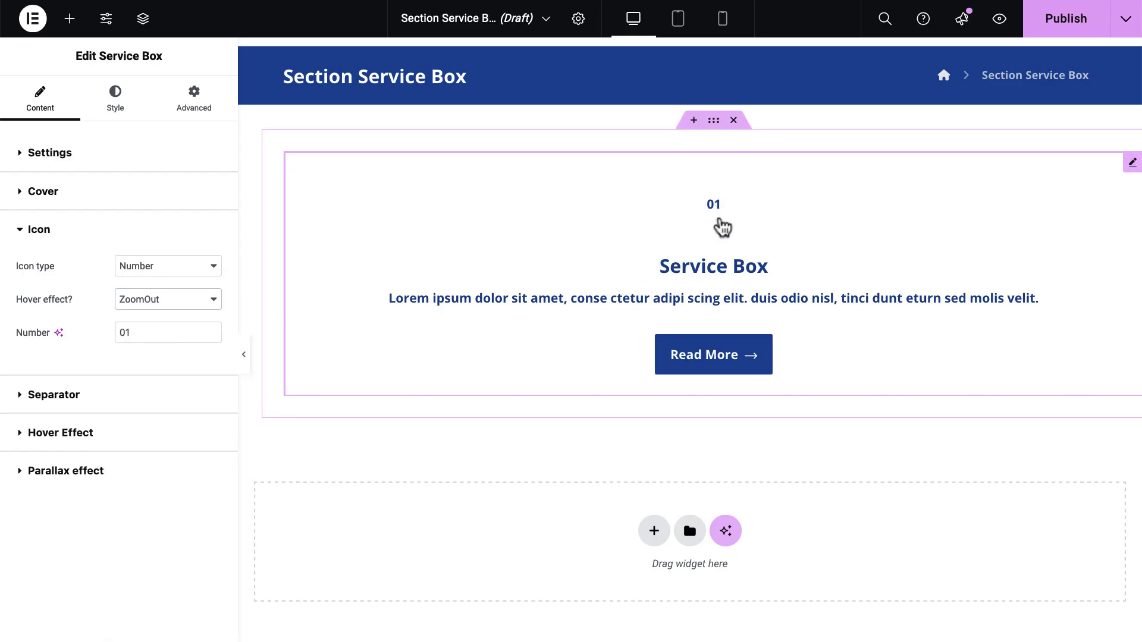
Switch the service box's icon type to Icon with the Gem icon, and reset its hover effect to Select.
click(190, 268)
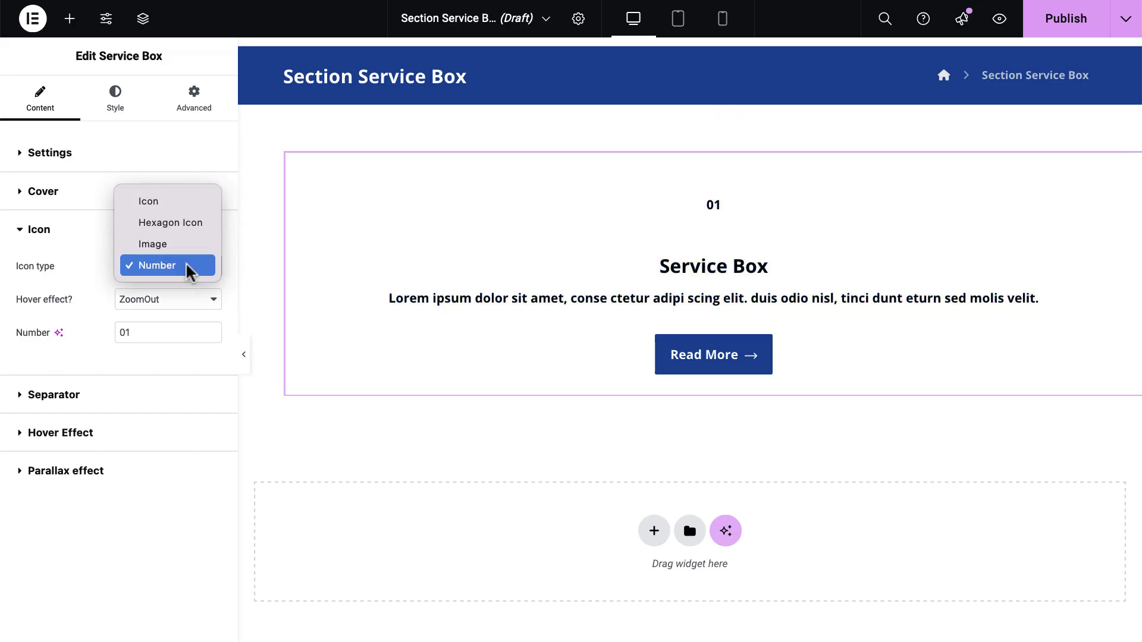
click(182, 202)
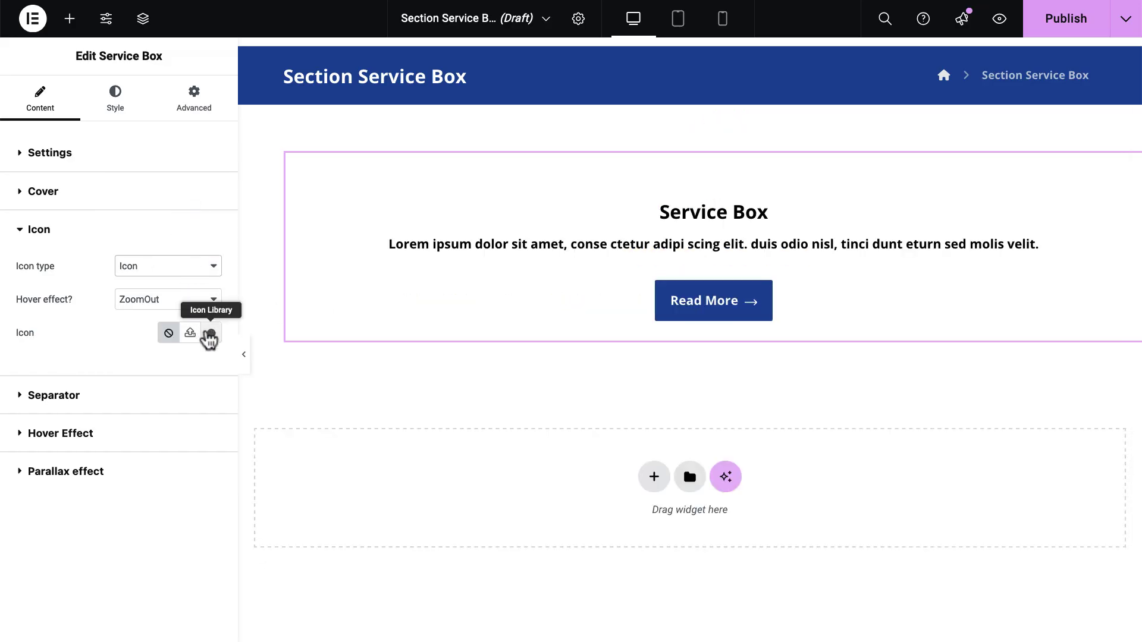
click(209, 334)
scroll(740, 392, down, 5)
click(947, 444)
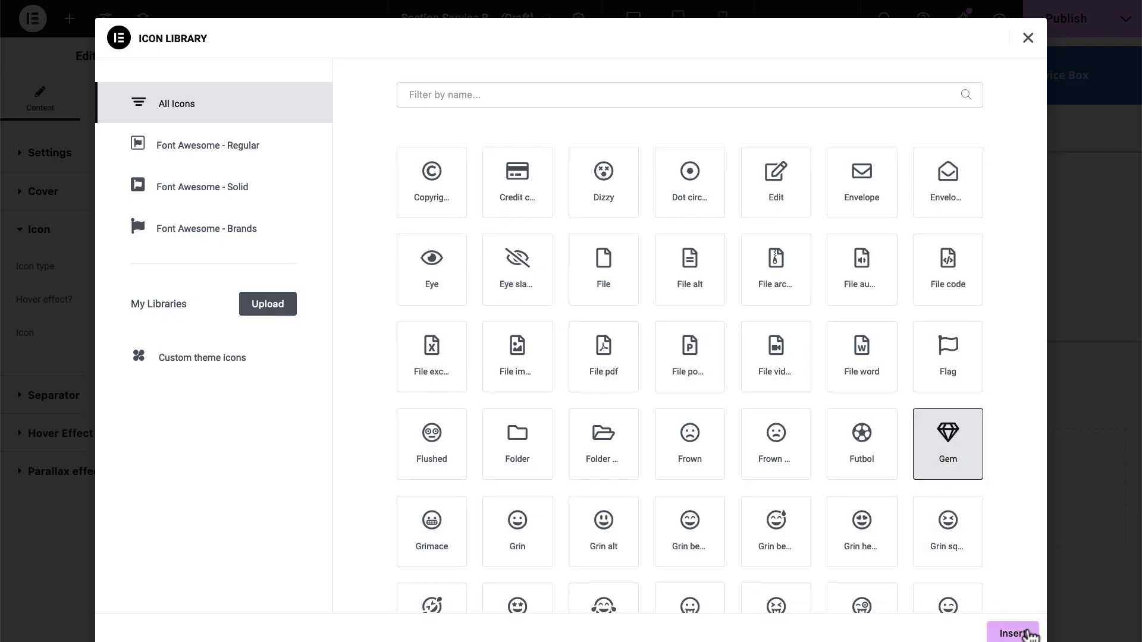
click(1027, 634)
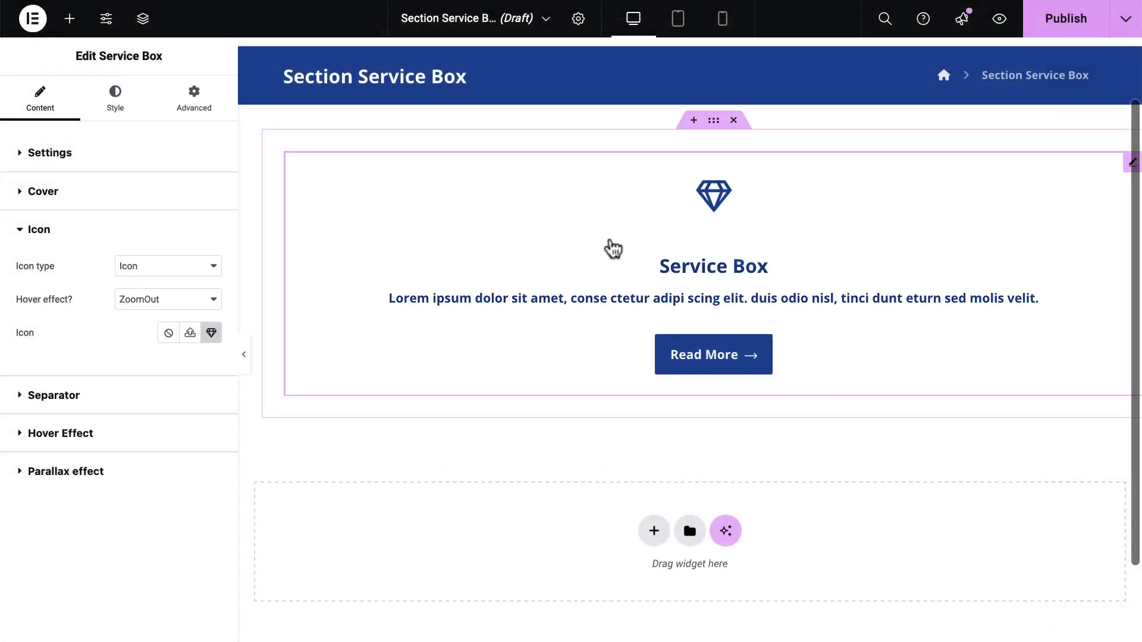
click(146, 300)
click(159, 257)
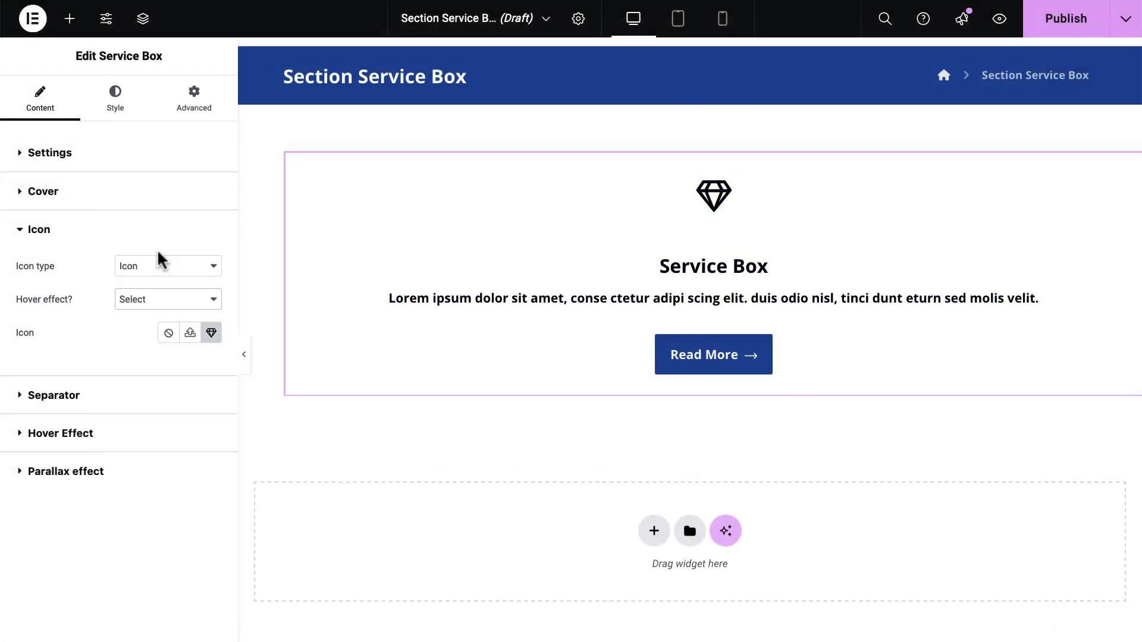
Set the service box's separator to Line.
click(145, 404)
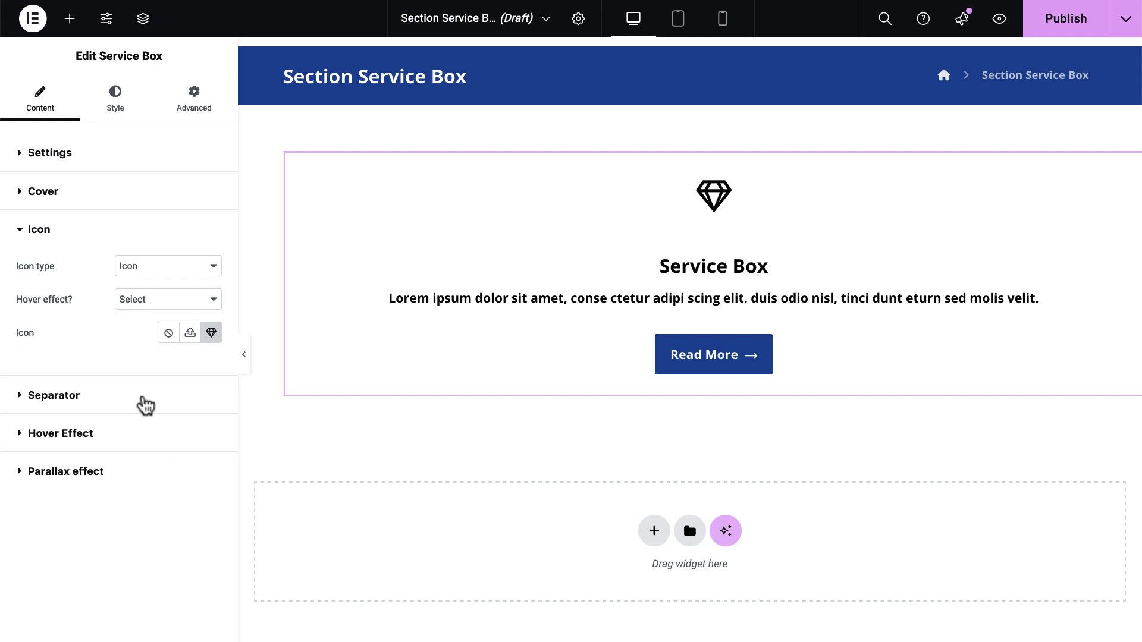
click(168, 308)
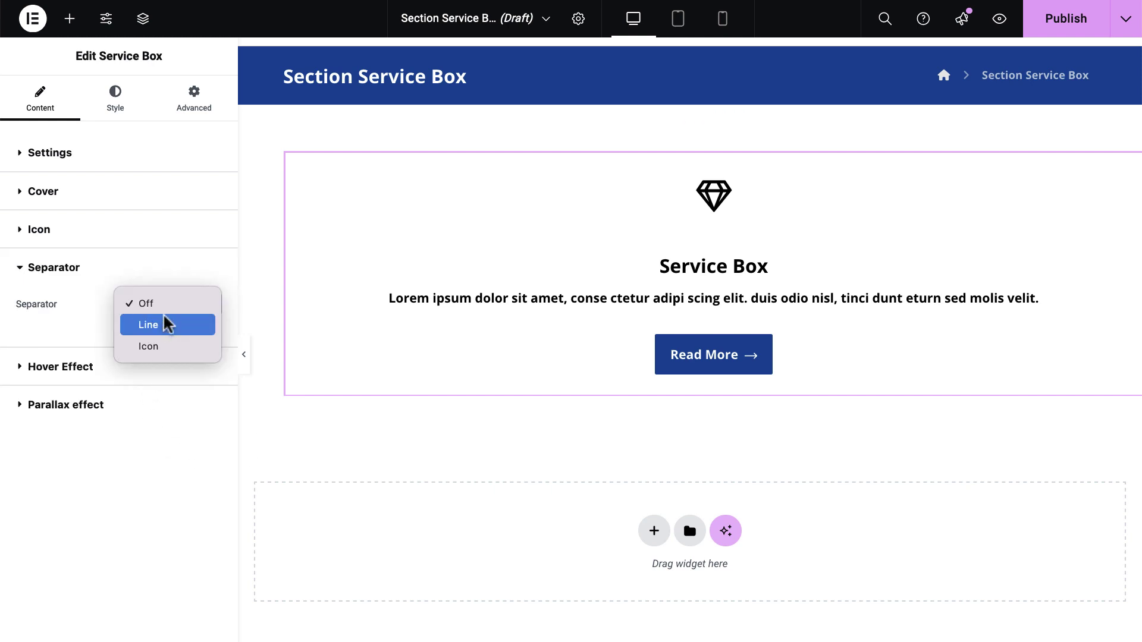
click(166, 326)
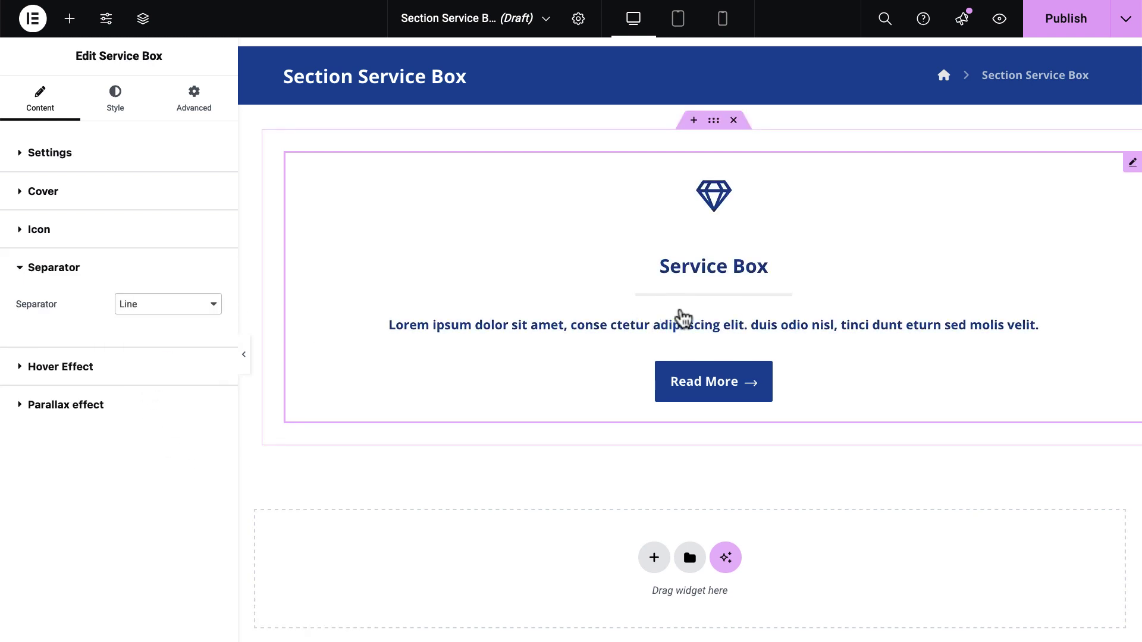
Try the double-angle-down icon from the icon library as the service box's separator, and return the separator to Line.
click(190, 315)
click(176, 326)
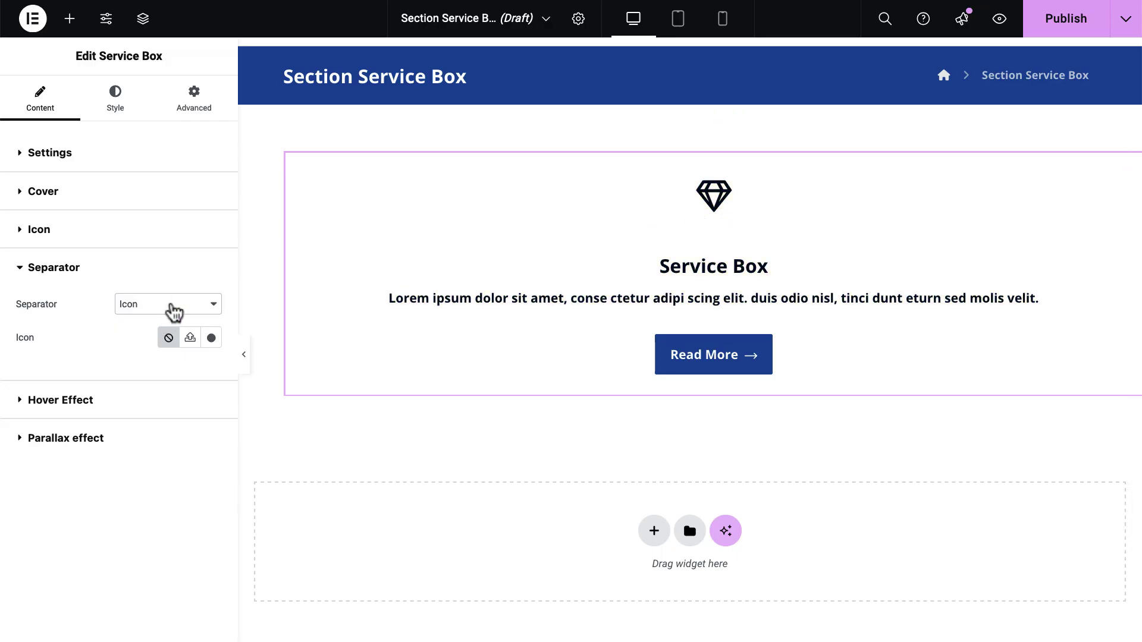
click(211, 338)
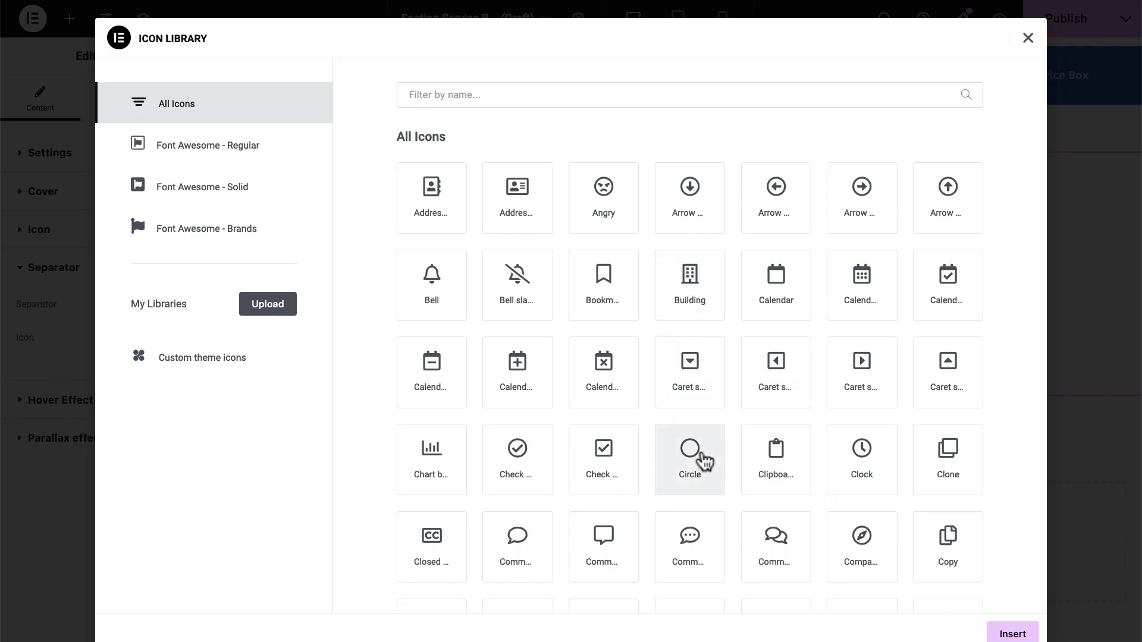
scroll(704, 461, down, 1)
scroll(705, 461, down, 12)
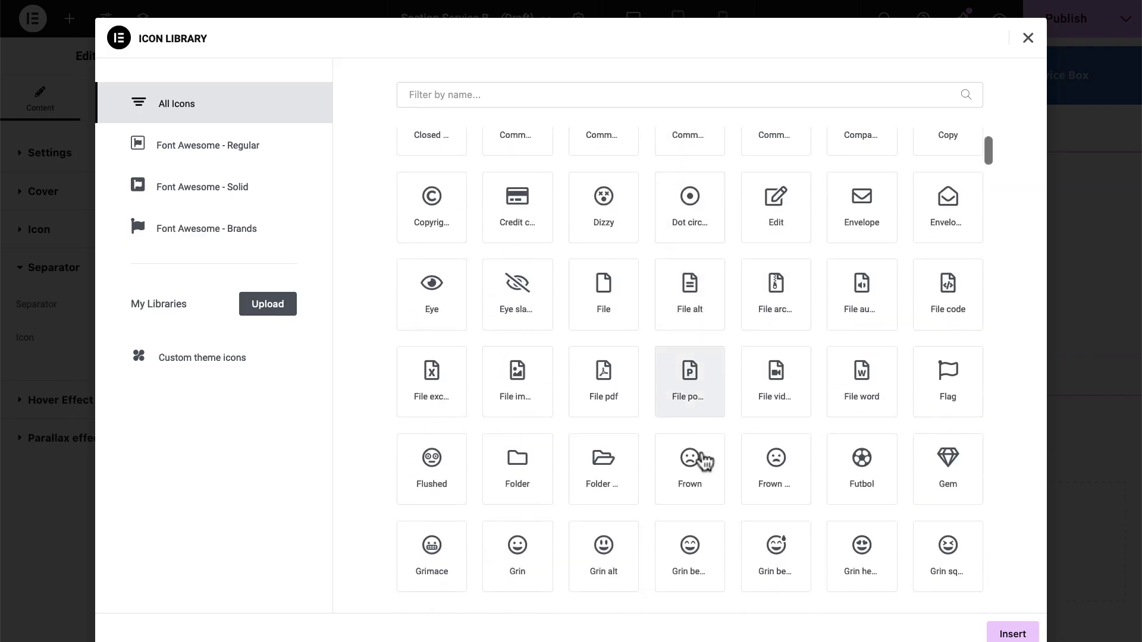
scroll(705, 461, down, 8)
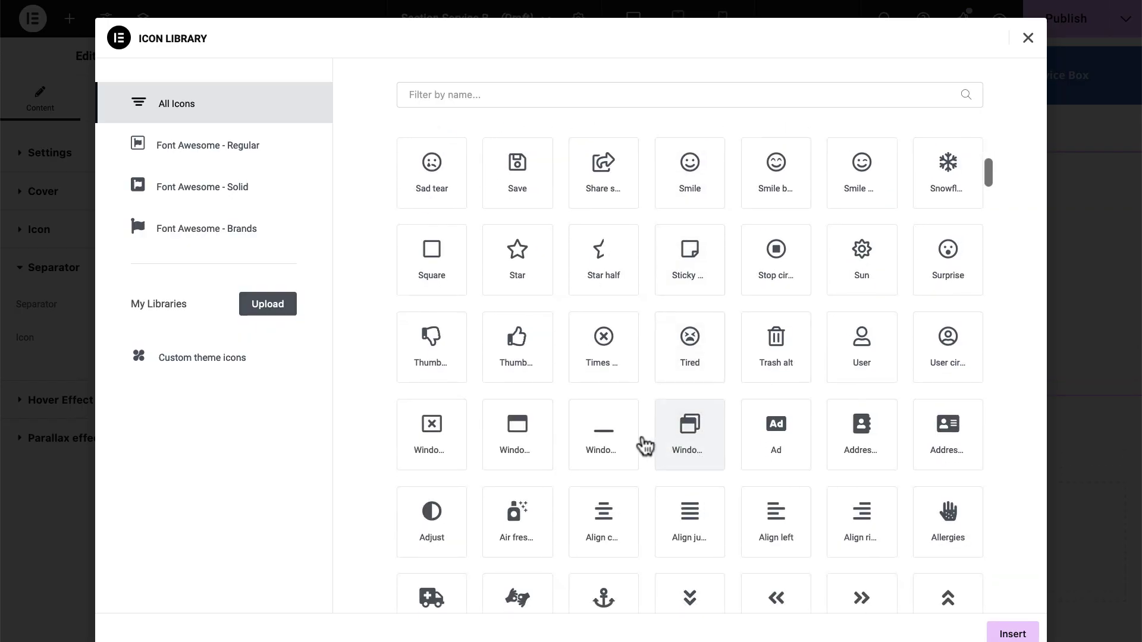
scroll(618, 441, down, 3)
click(690, 452)
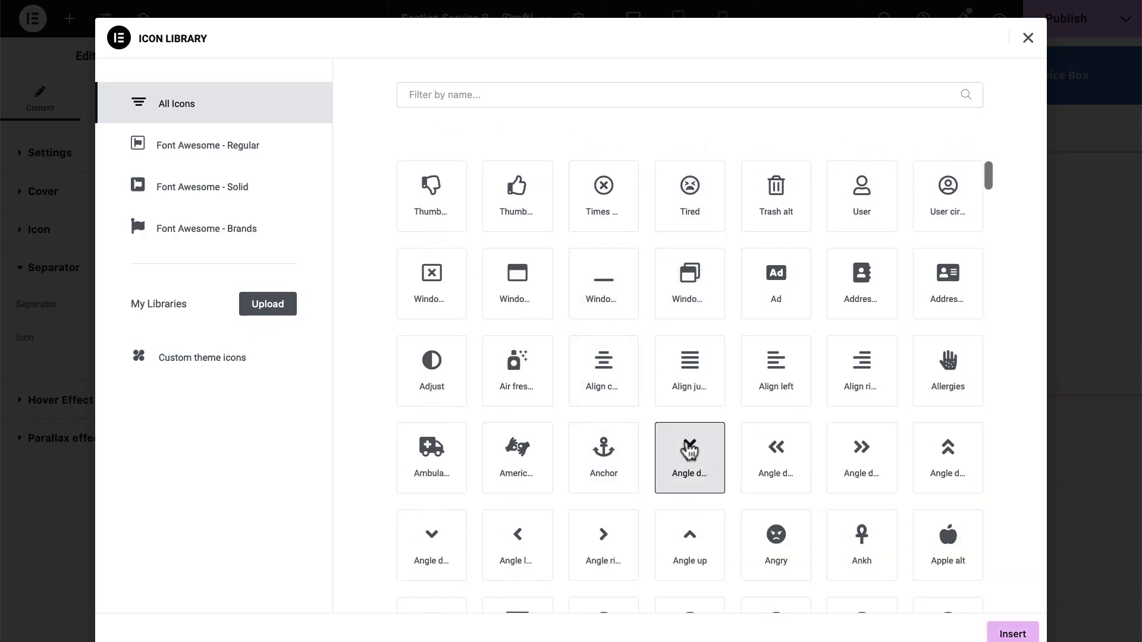
click(1012, 633)
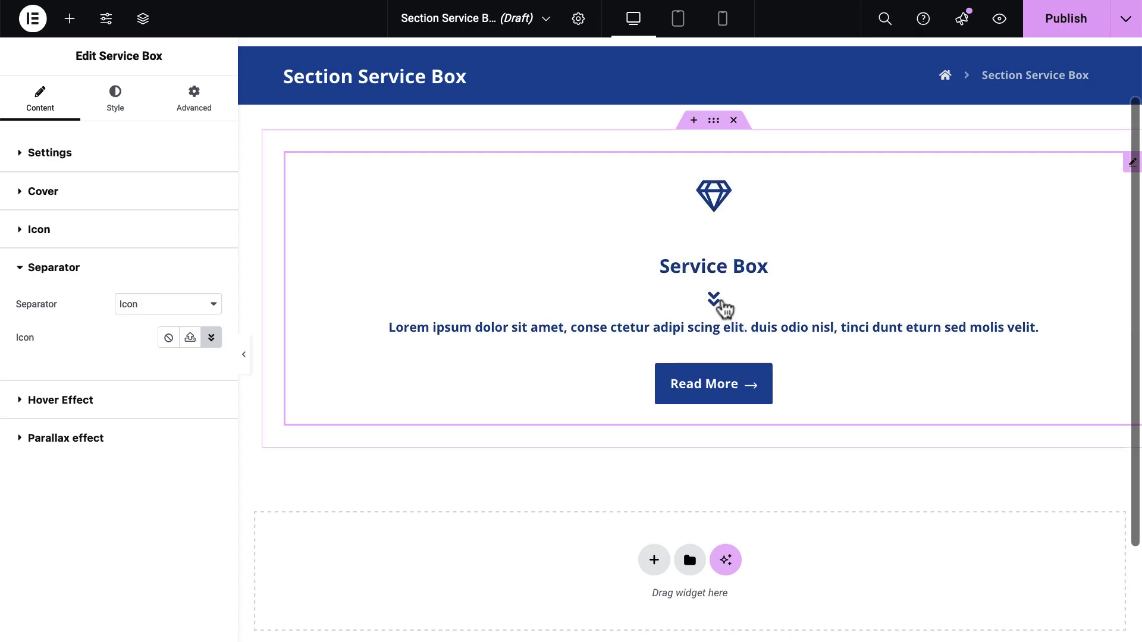
click(179, 306)
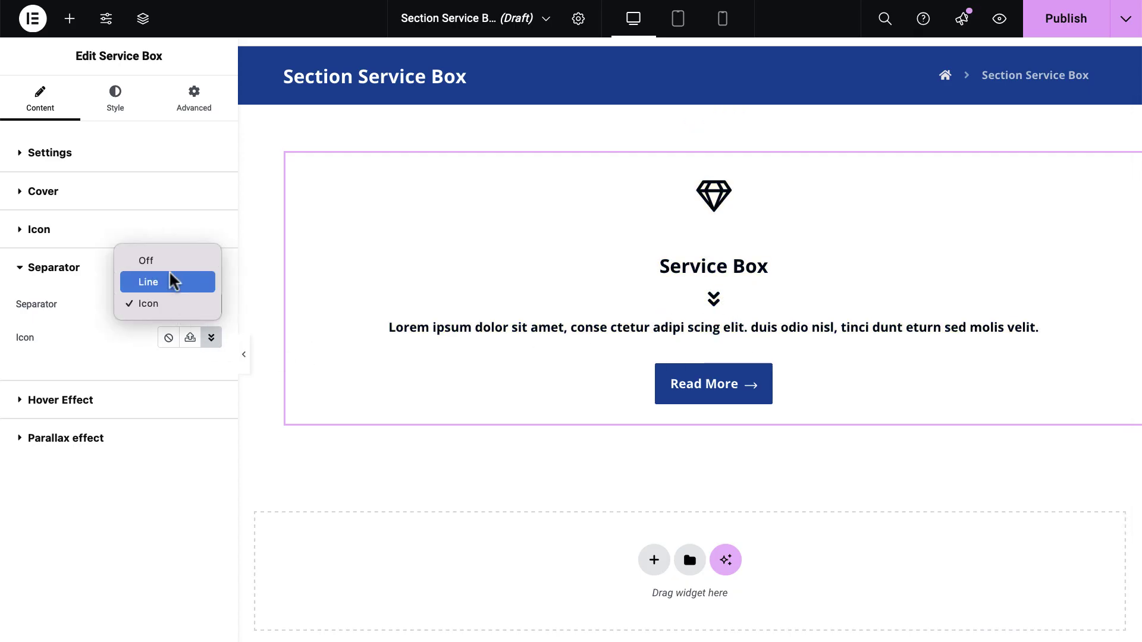
click(171, 283)
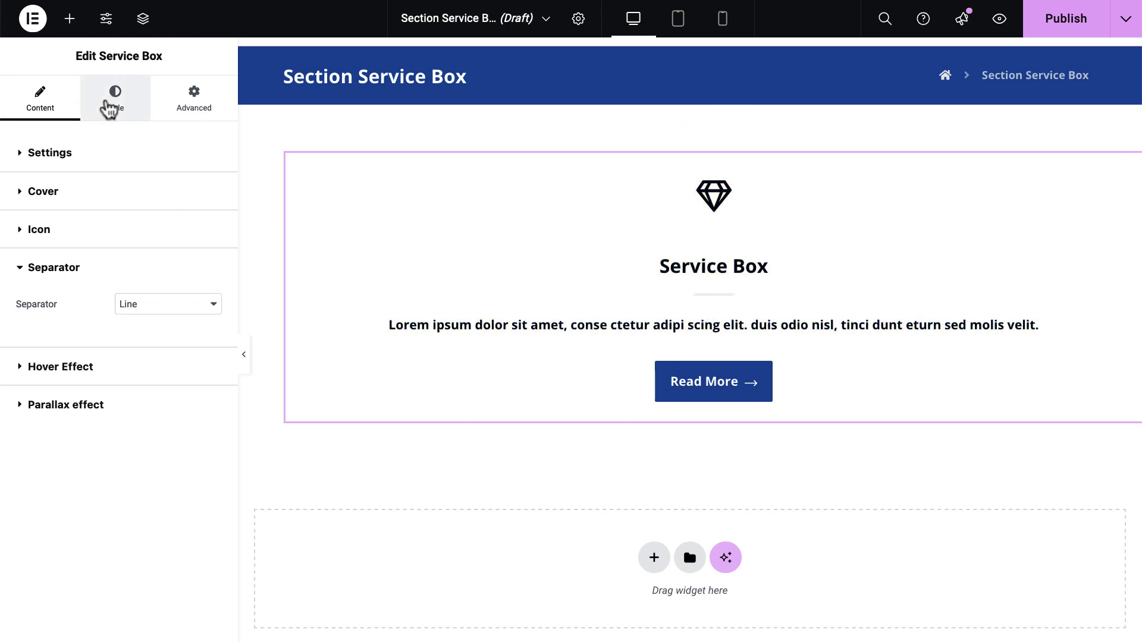
Set the padding of the service box's container style to 40px on all four sides.
click(111, 106)
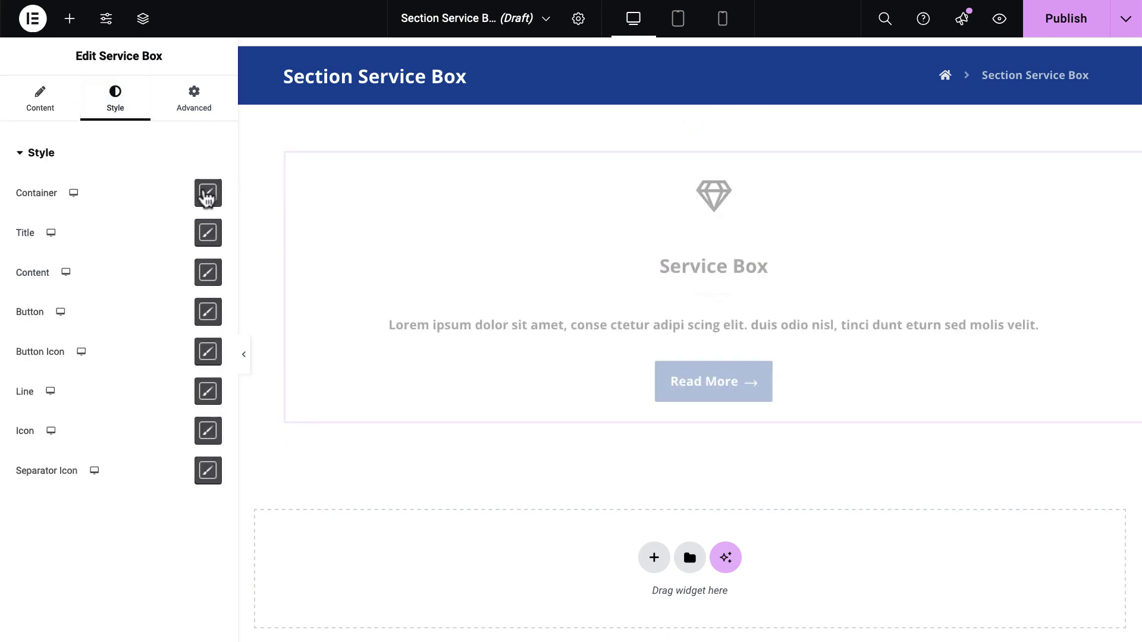
click(208, 193)
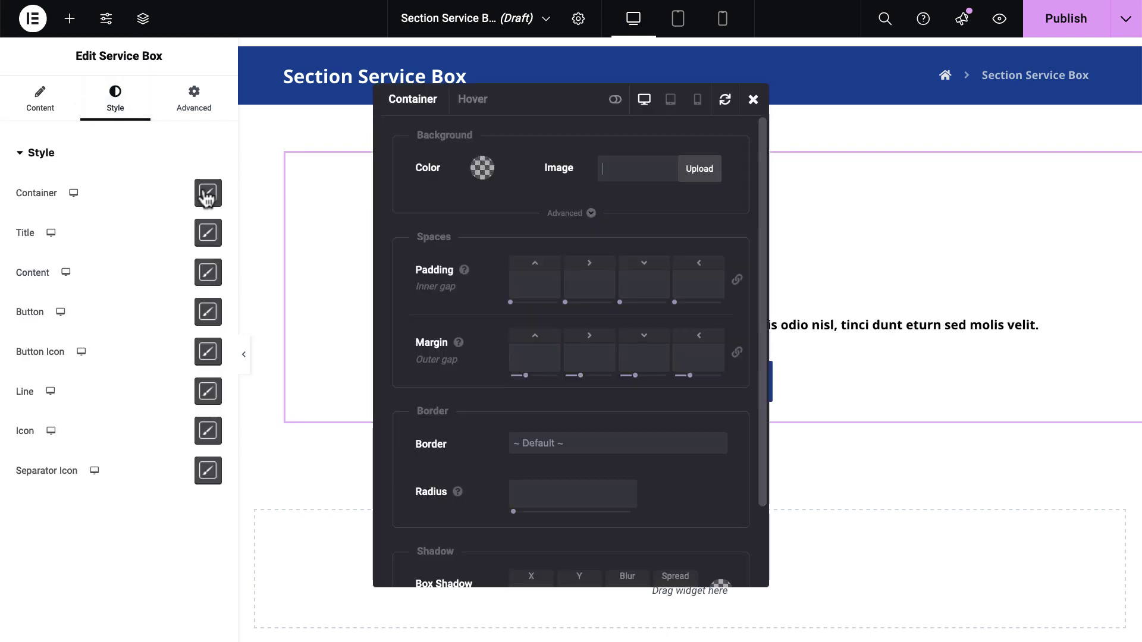
drag(553, 107, 302, 85)
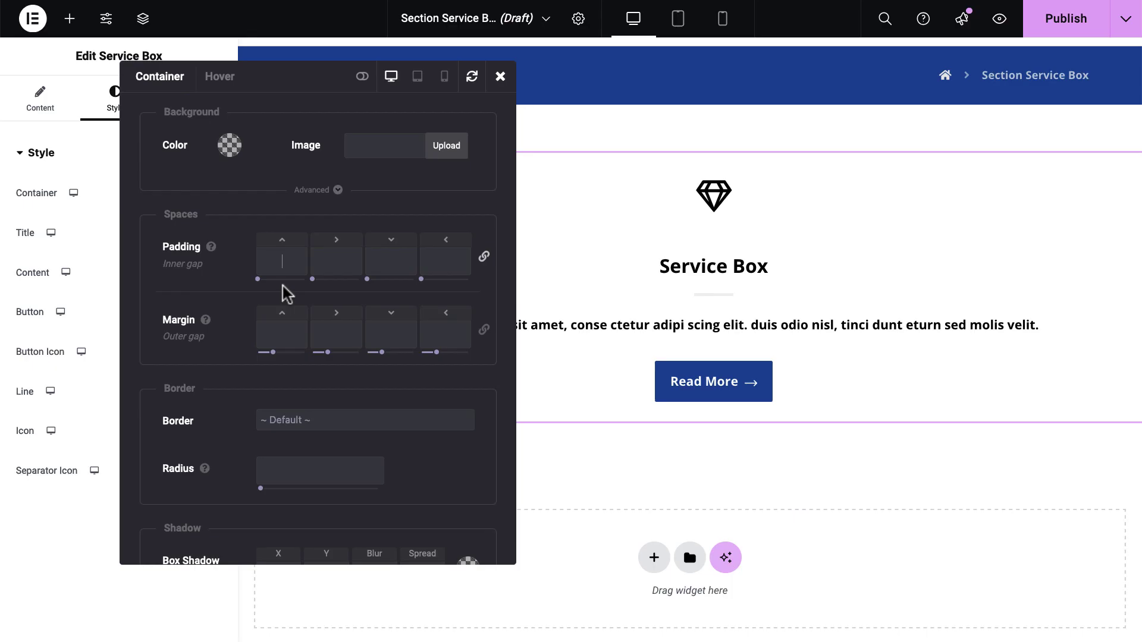
text(40)
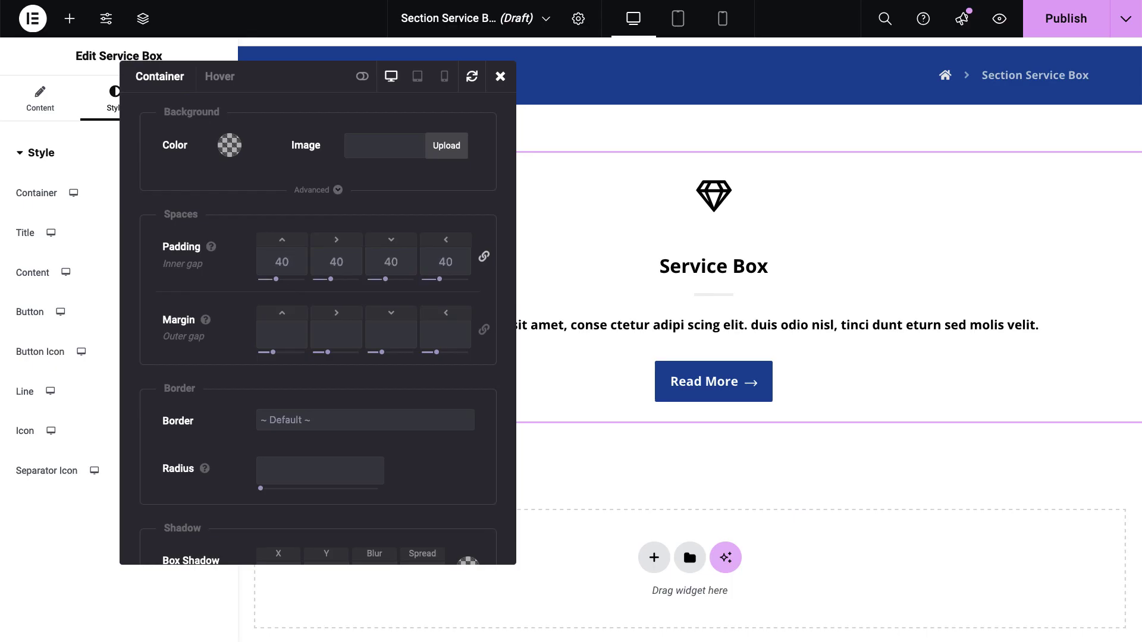
click(338, 221)
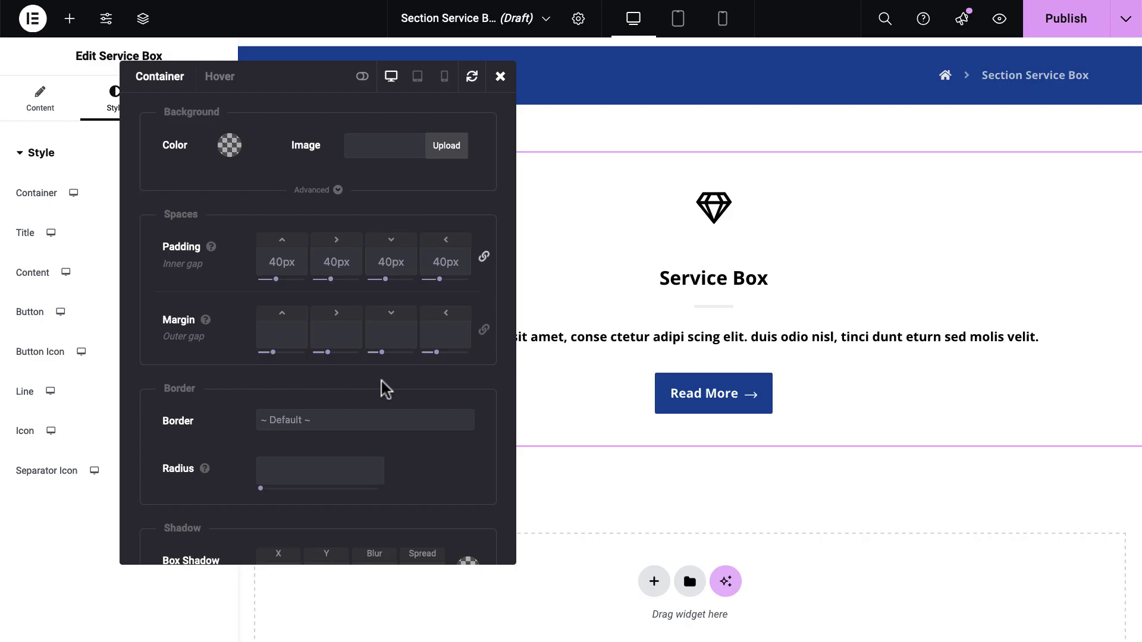
Give the container a solid border 1px wide on all sides and switch on the extended style options.
scroll(386, 390, down, 3)
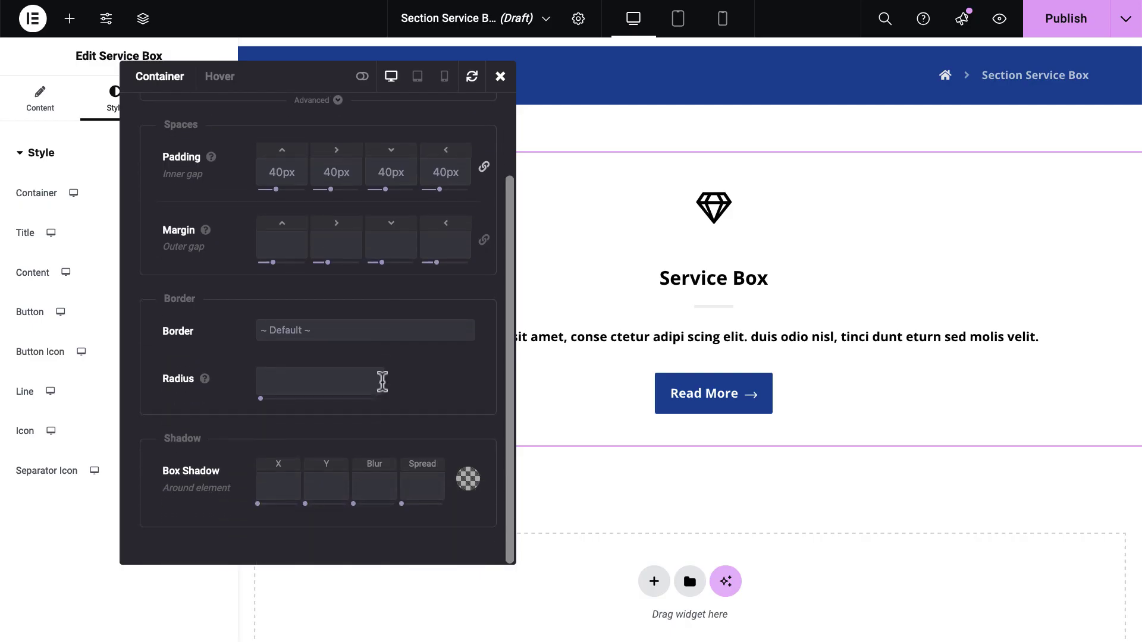
click(357, 344)
click(349, 354)
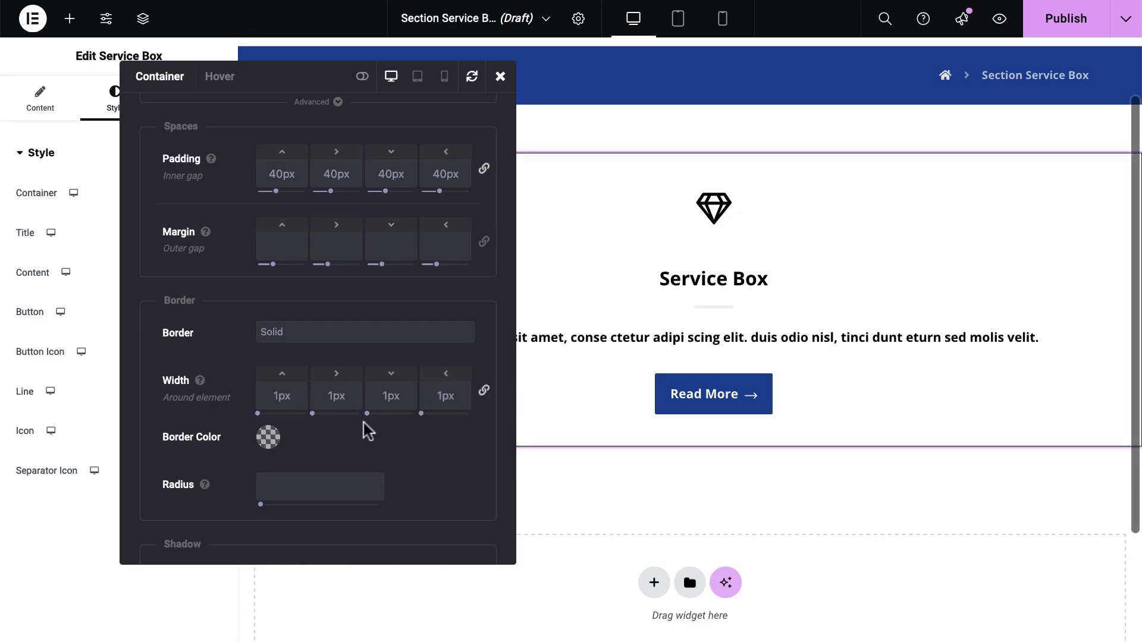
scroll(367, 370, down, 3)
drag(267, 77, 457, 184)
drag(517, 418, 187, 158)
click(249, 152)
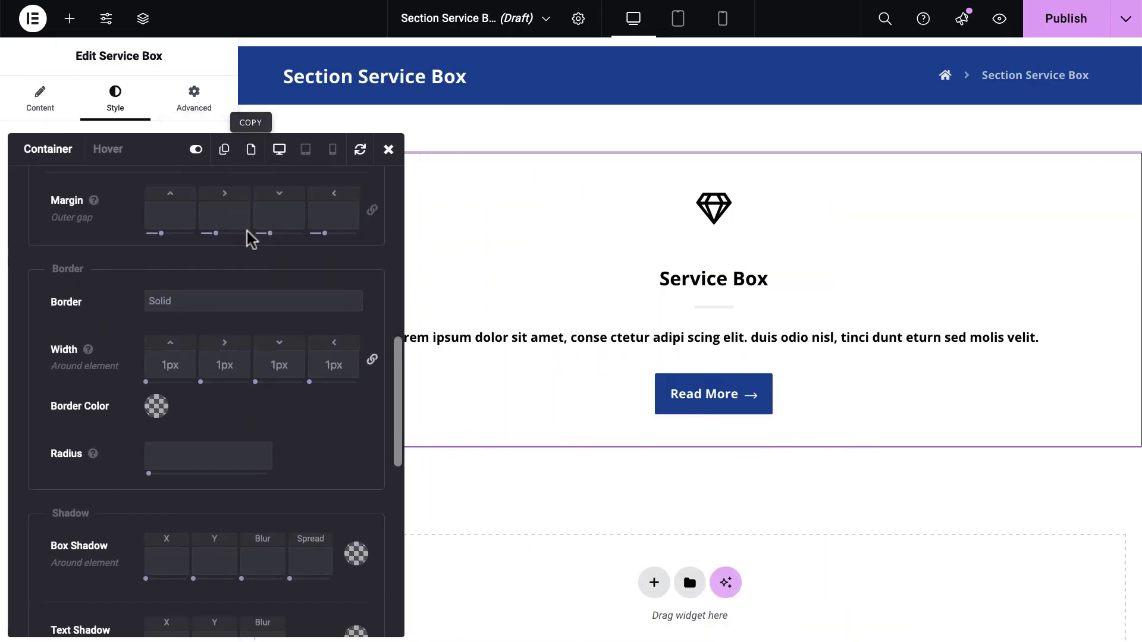
Set the container's border color to light gray #e5e5e5 and its radius to 10px.
click(157, 406)
scroll(223, 426, down, 2)
mouse_move(223, 426)
mouse_down()
mouse_move(97, 361)
mouse_move(78, 365)
mouse_up()
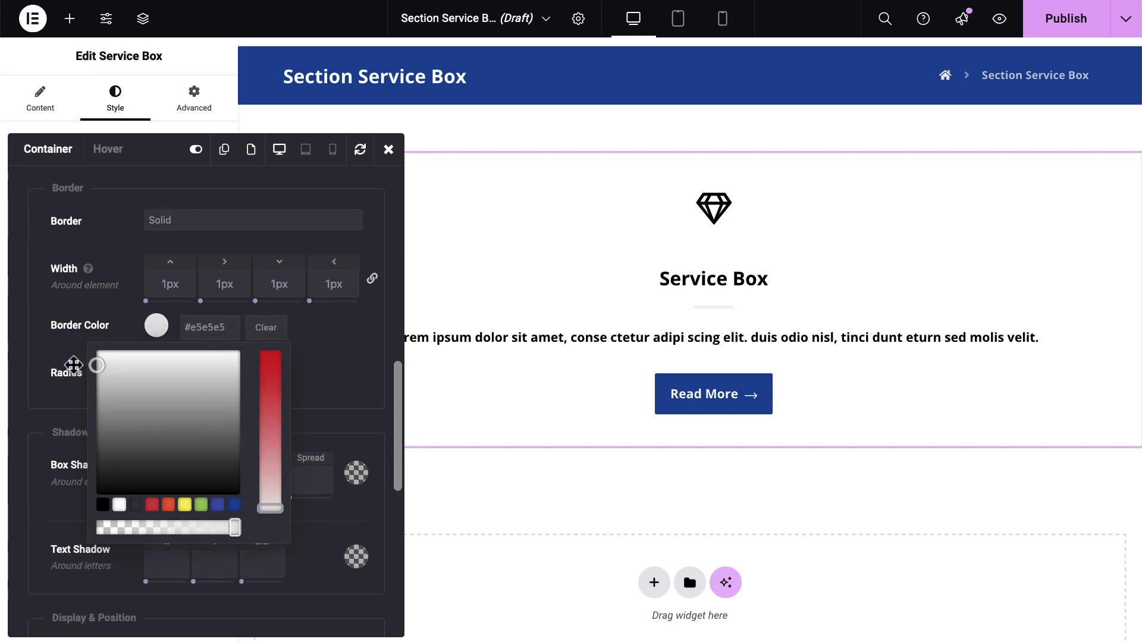
click(73, 365)
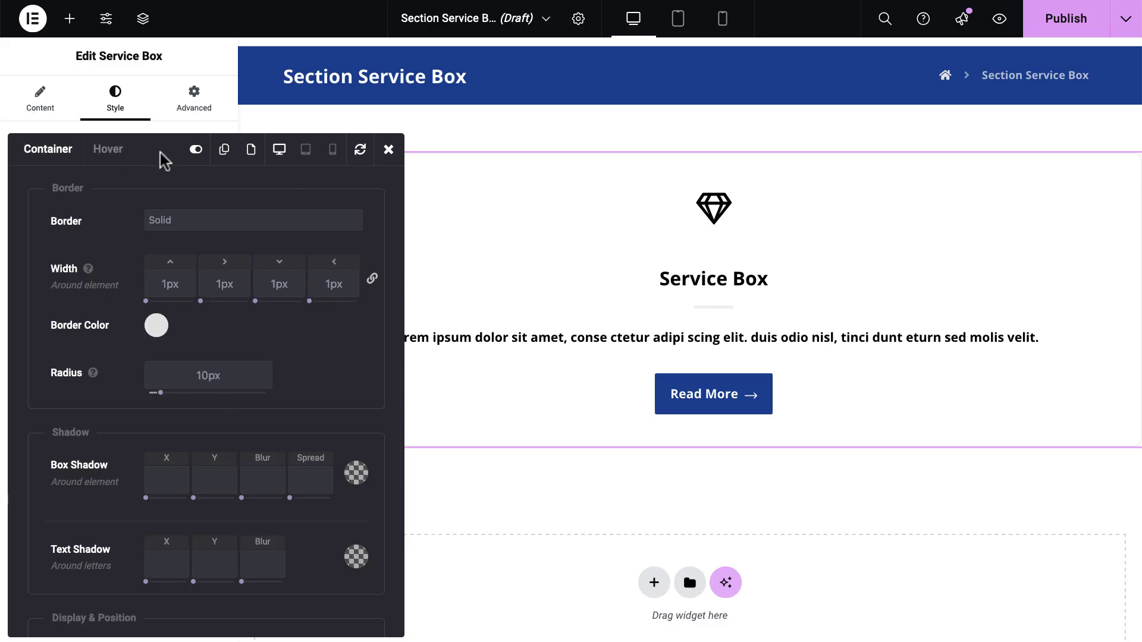
Add a box shadow to the container with X 0px, Y 0px, blur 35px and color #c6c6c6, and close its style settings.
drag(160, 159, 828, 176)
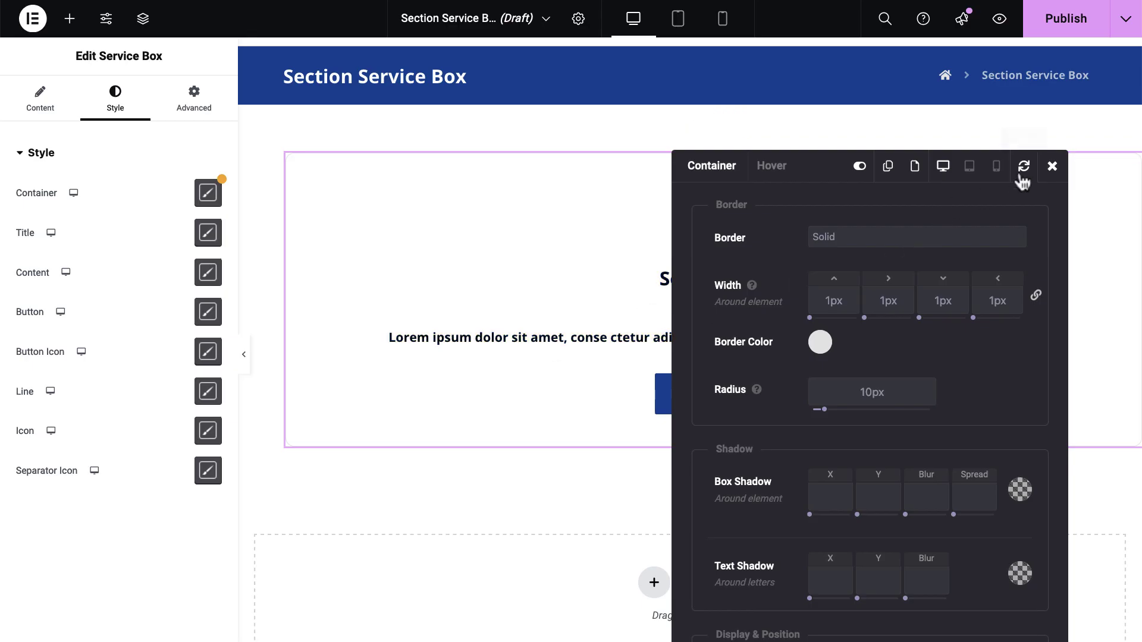
drag(840, 170, 309, 100)
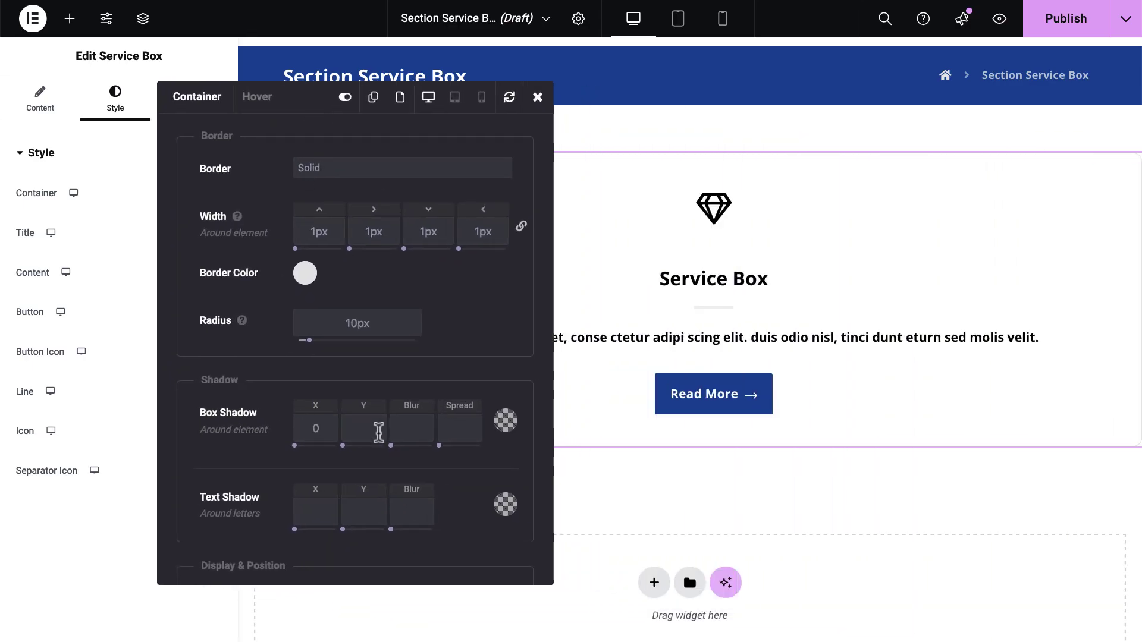
click(378, 432)
text(0)
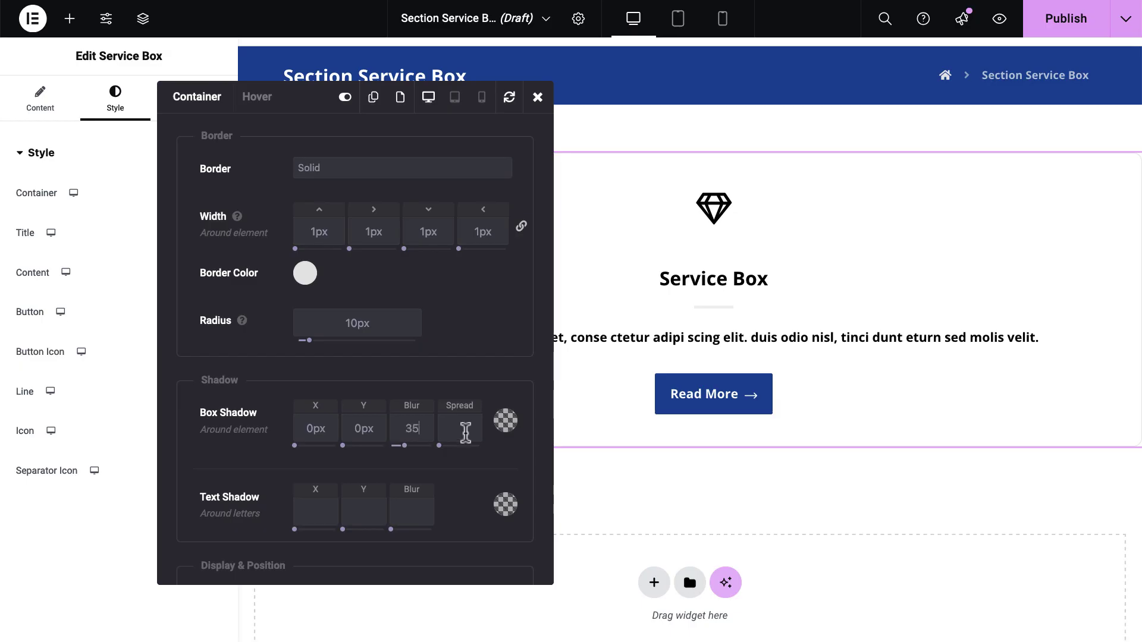
click(465, 433)
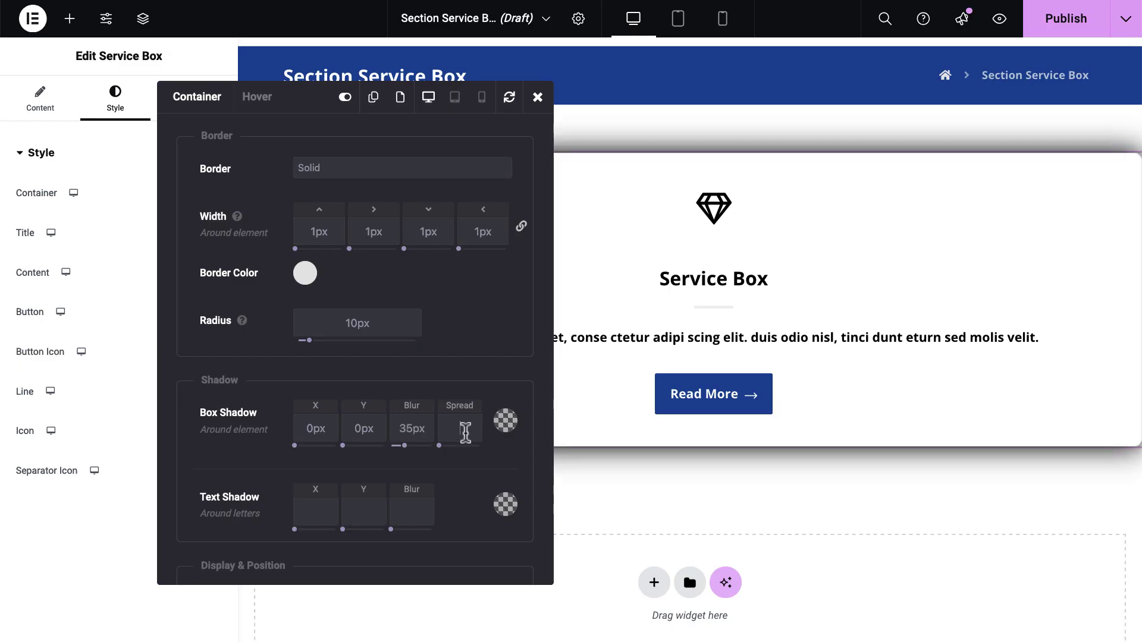
click(509, 429)
click(378, 479)
mouse_move(331, 471)
mouse_down()
mouse_move(340, 459)
mouse_move(334, 479)
mouse_up()
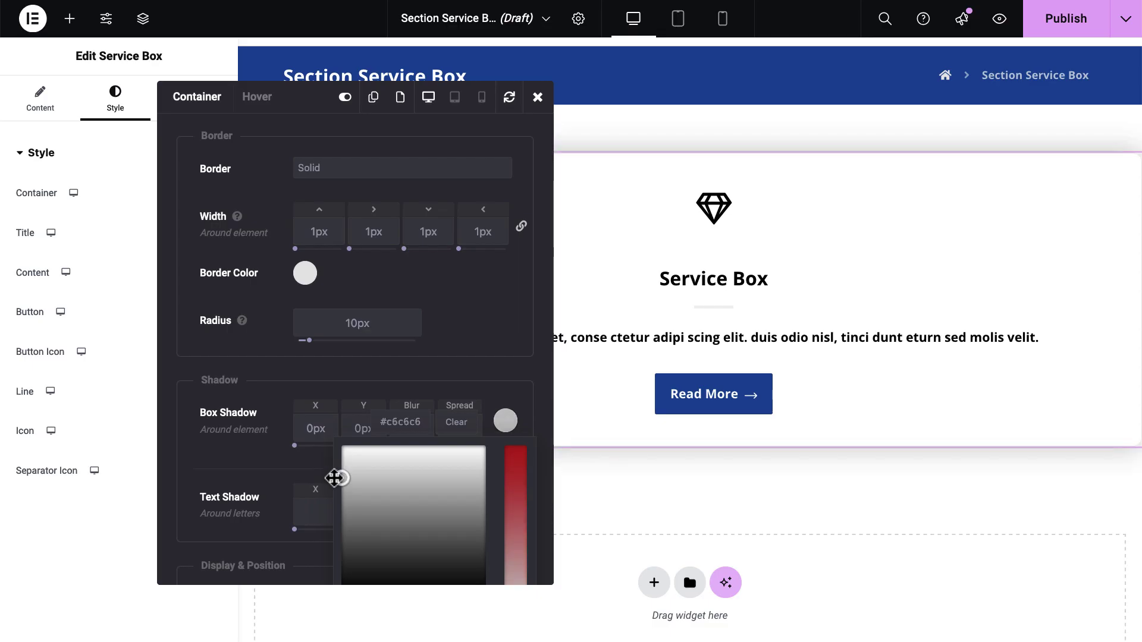
click(538, 97)
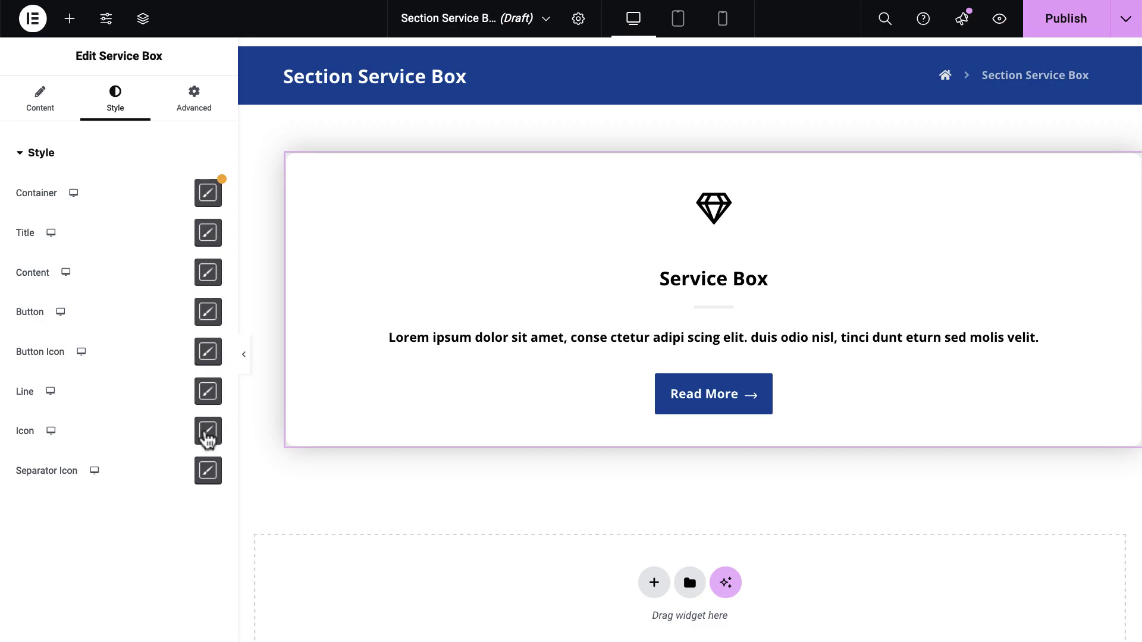
Style the service box's icon with a dark blue background and a white #ffffff text color.
click(207, 433)
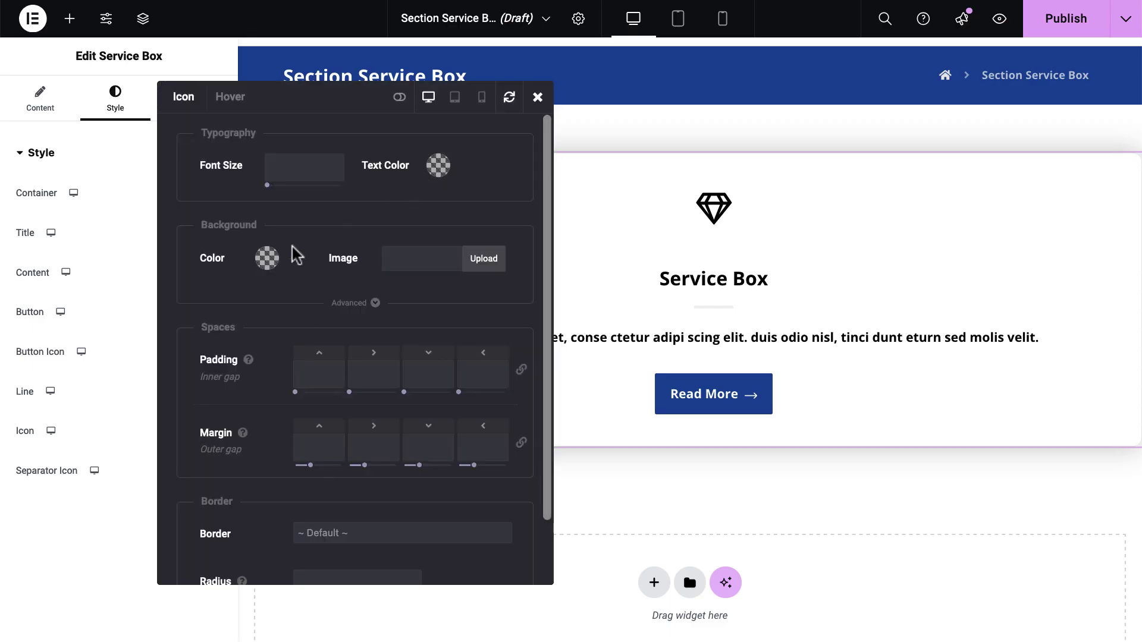
click(268, 259)
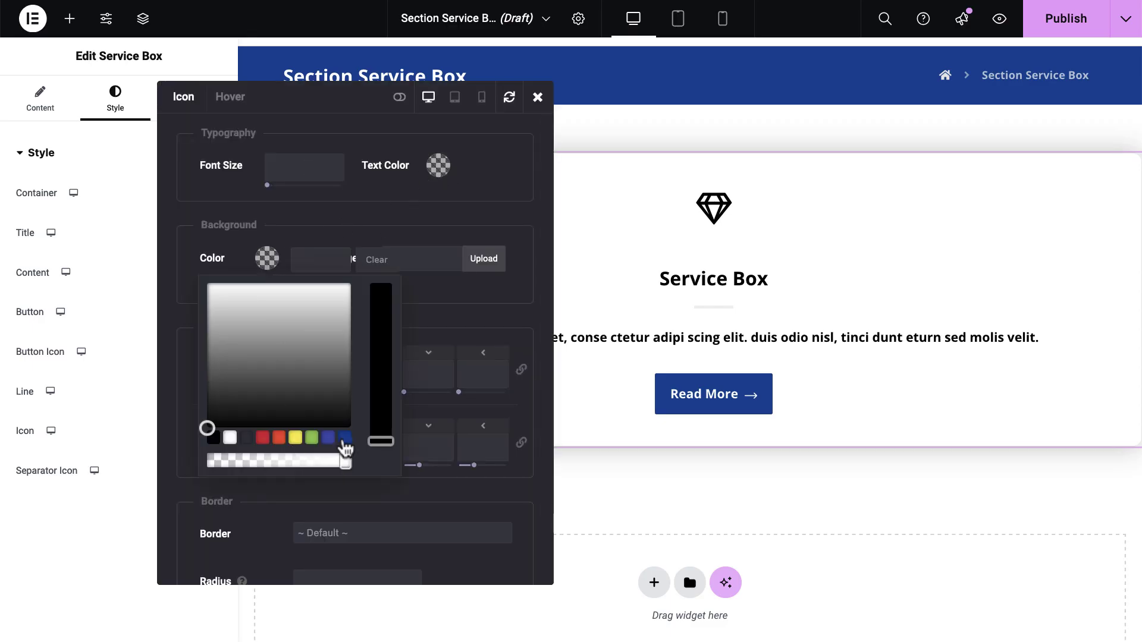
click(344, 438)
click(440, 167)
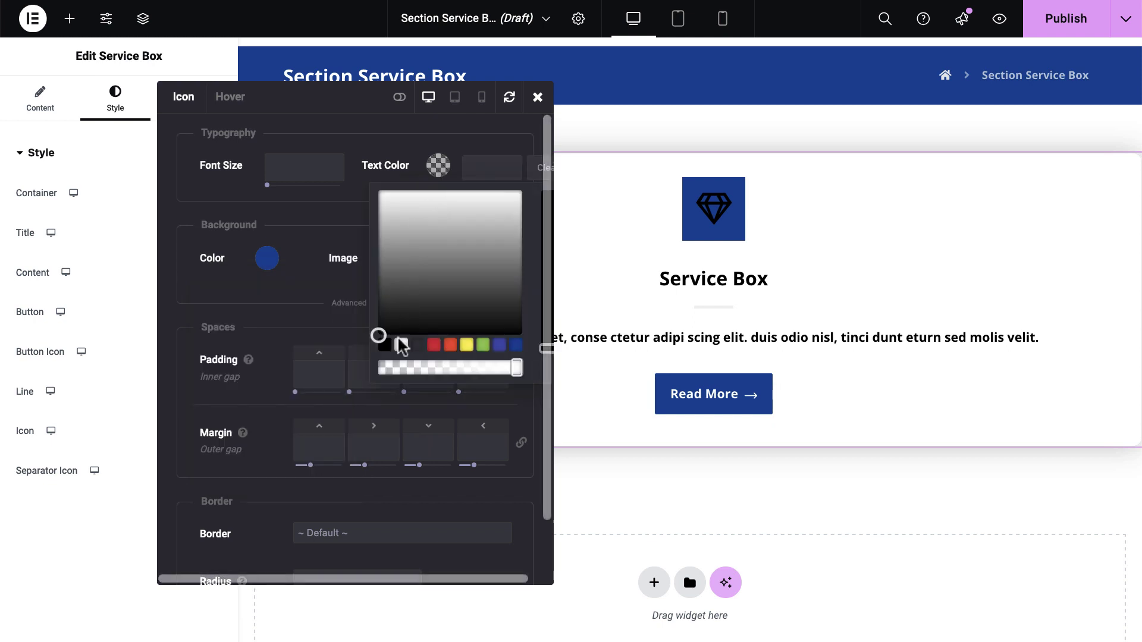
click(400, 346)
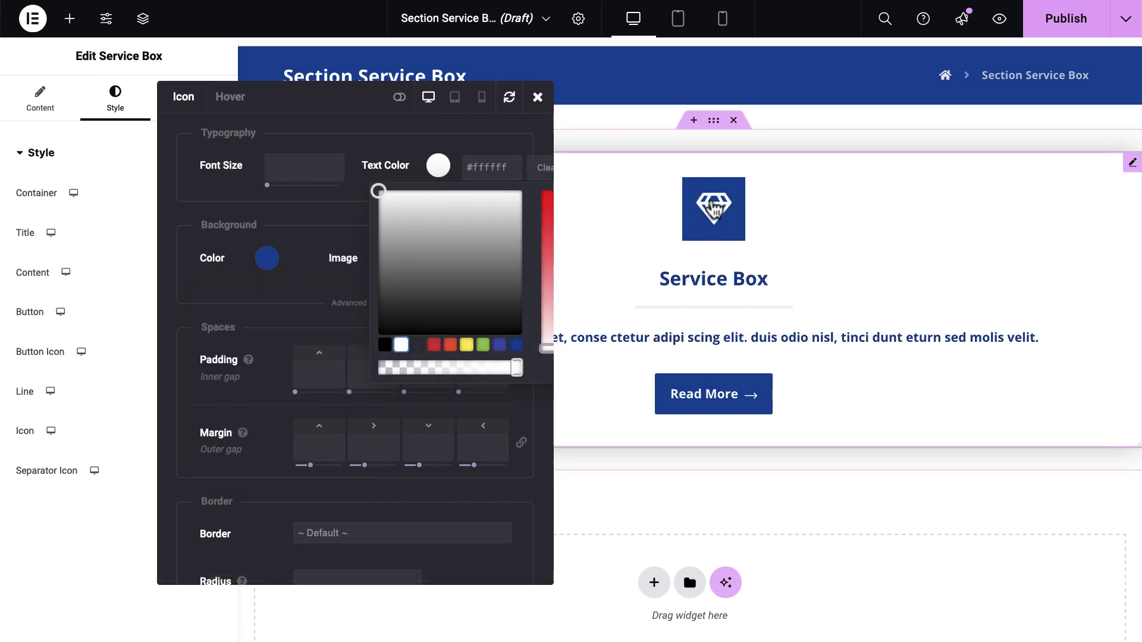
click(381, 493)
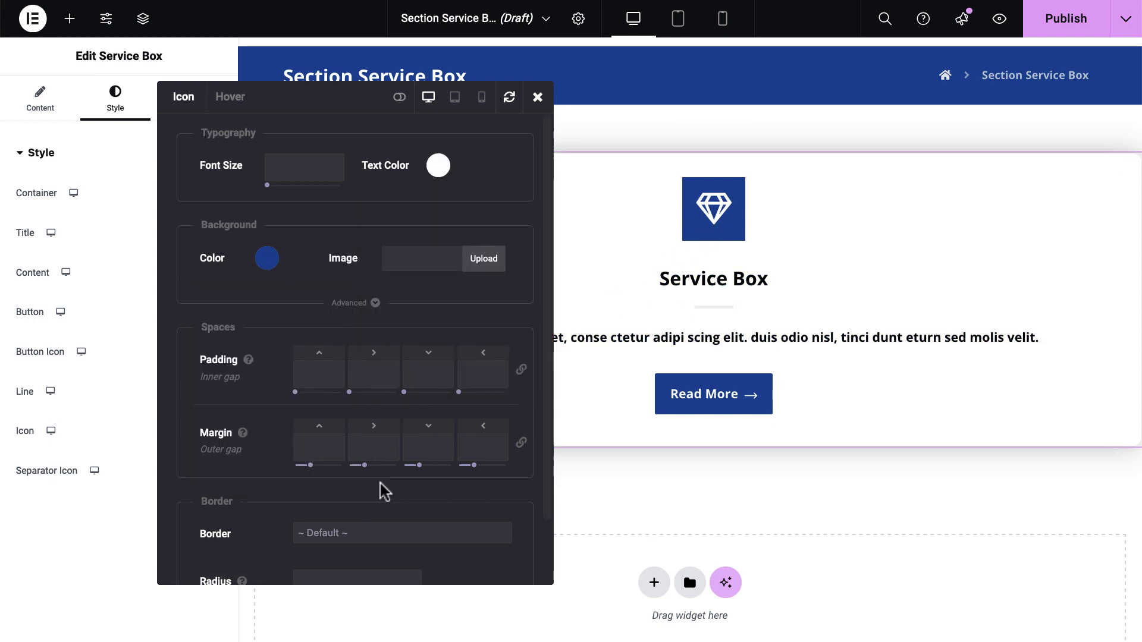
Round the icon's background with a 10px radius and close its style settings.
scroll(385, 486, down, 1)
scroll(388, 487, down, 1)
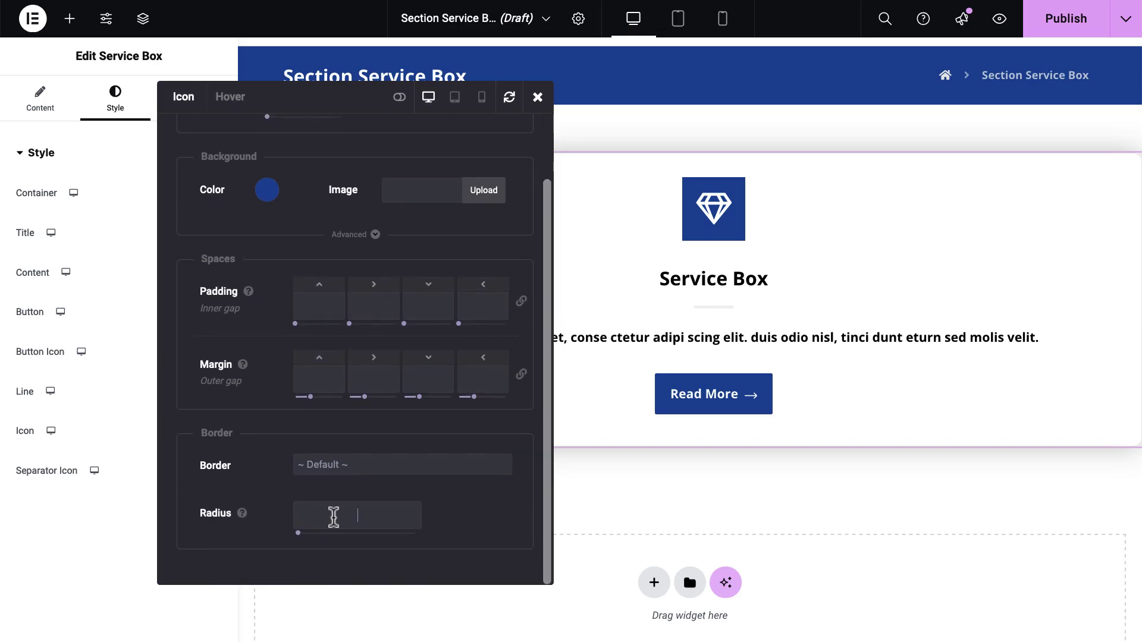
text(5)
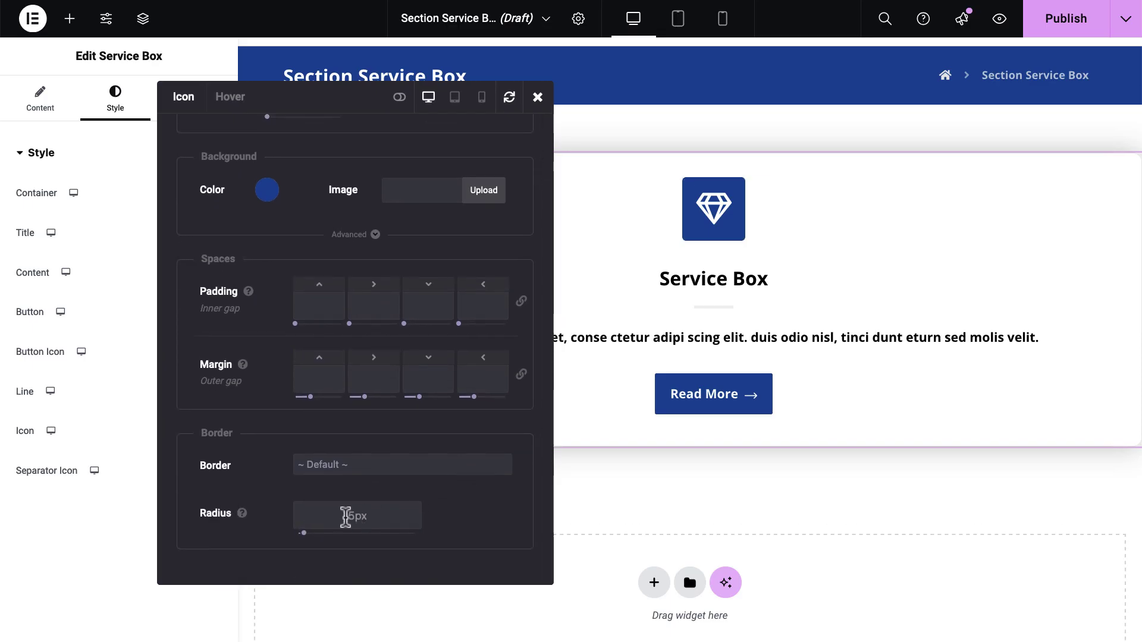
text(10)
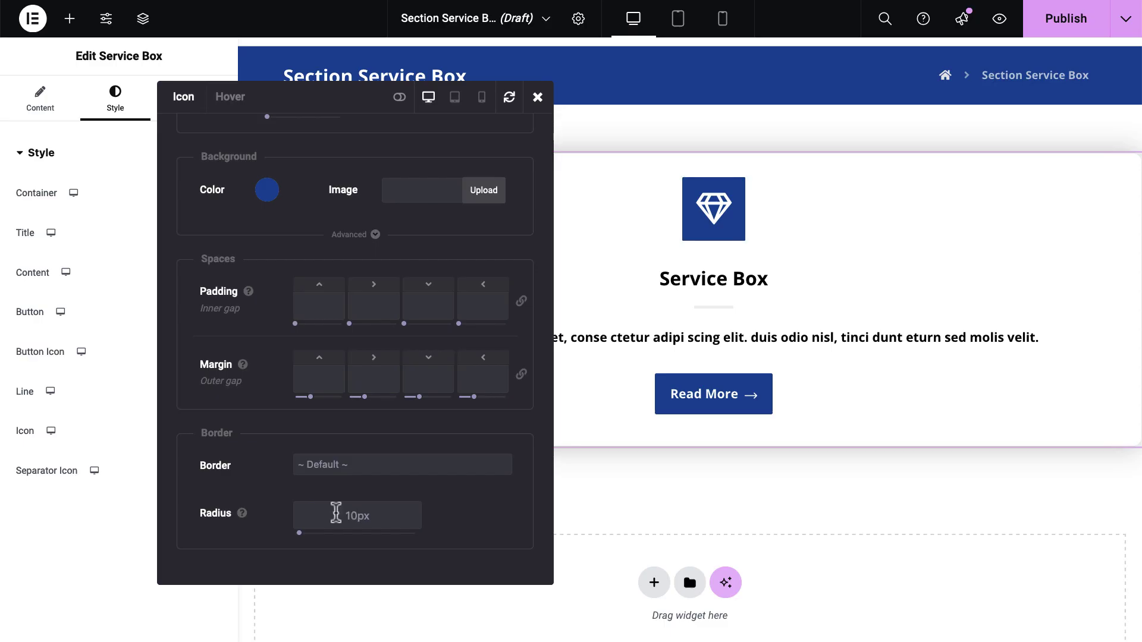
click(537, 99)
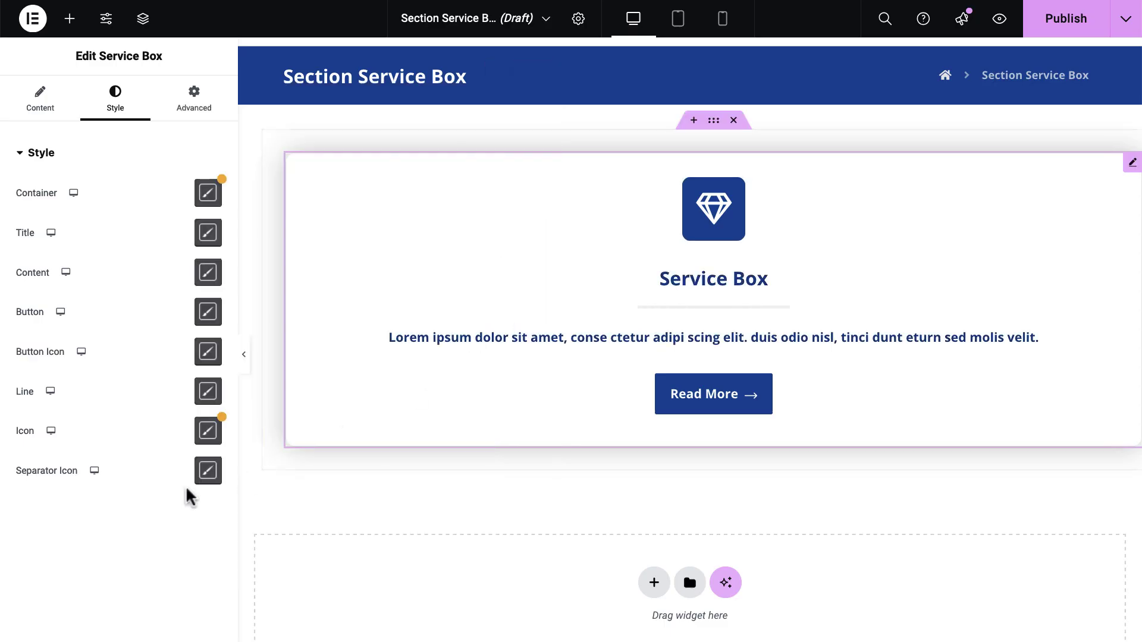
Set the radius of the service box's button to 10px.
click(210, 314)
scroll(331, 513, down, 3)
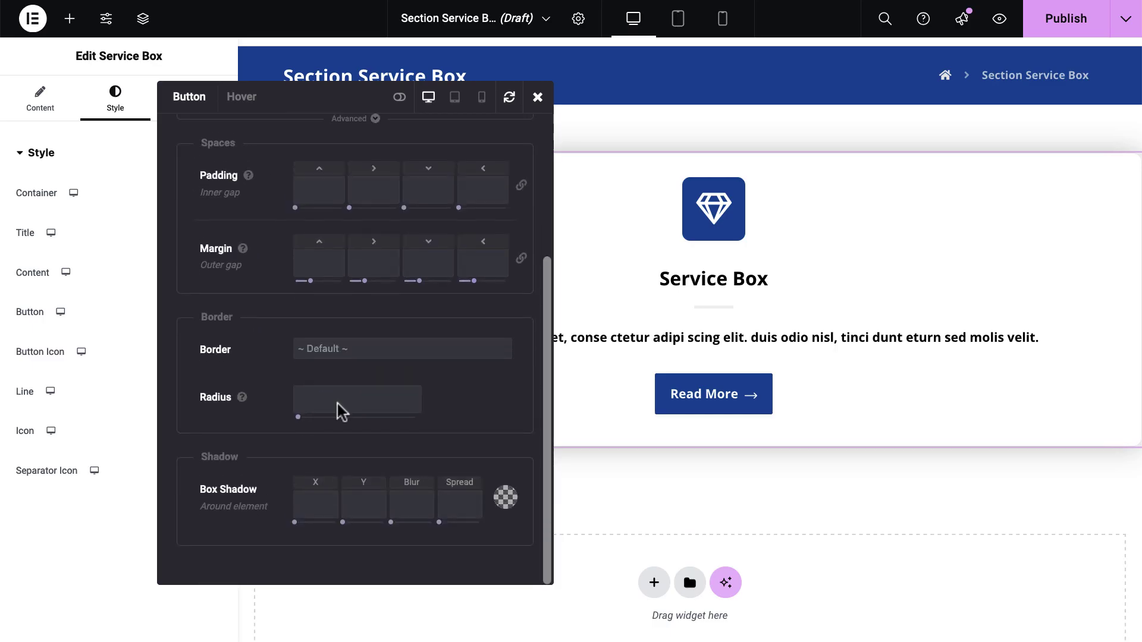
text(6)
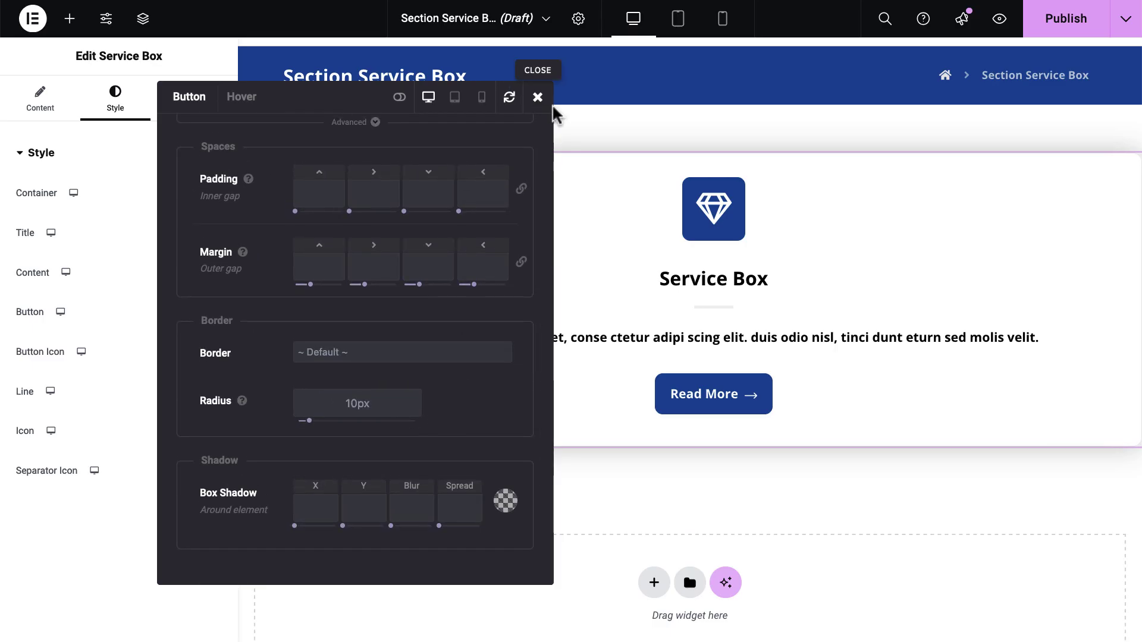
Close the button's style settings and publish the Section Service Box template.
click(537, 98)
click(1077, 32)
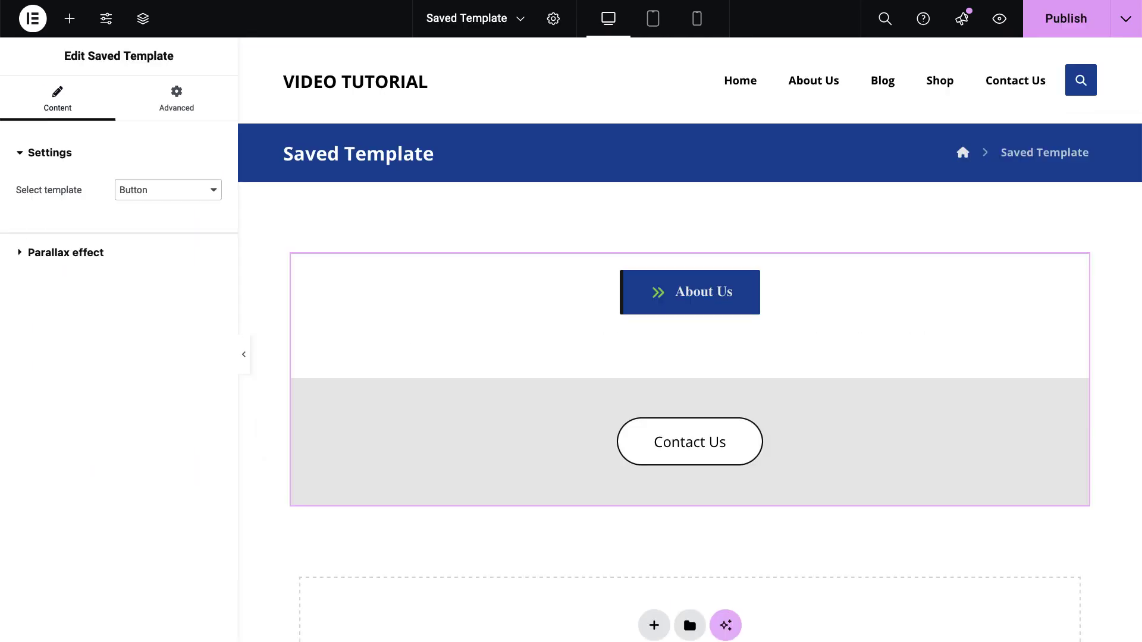
On the Saved Template page, delete the existing Saved Template widget and the empty container that held it.
right_click(659, 331)
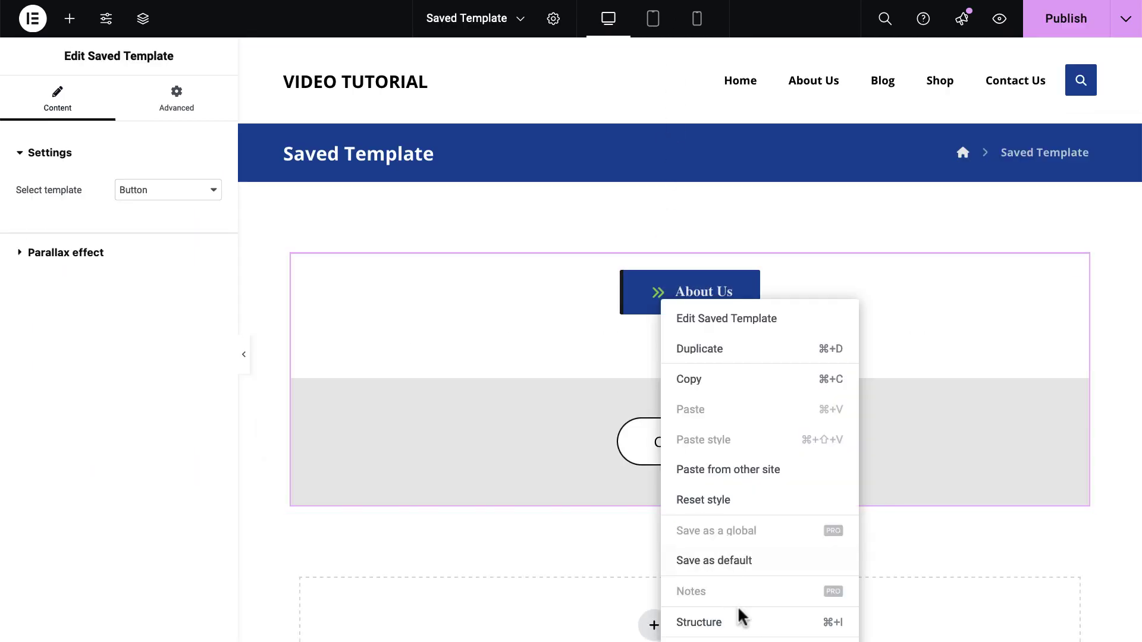
click(748, 634)
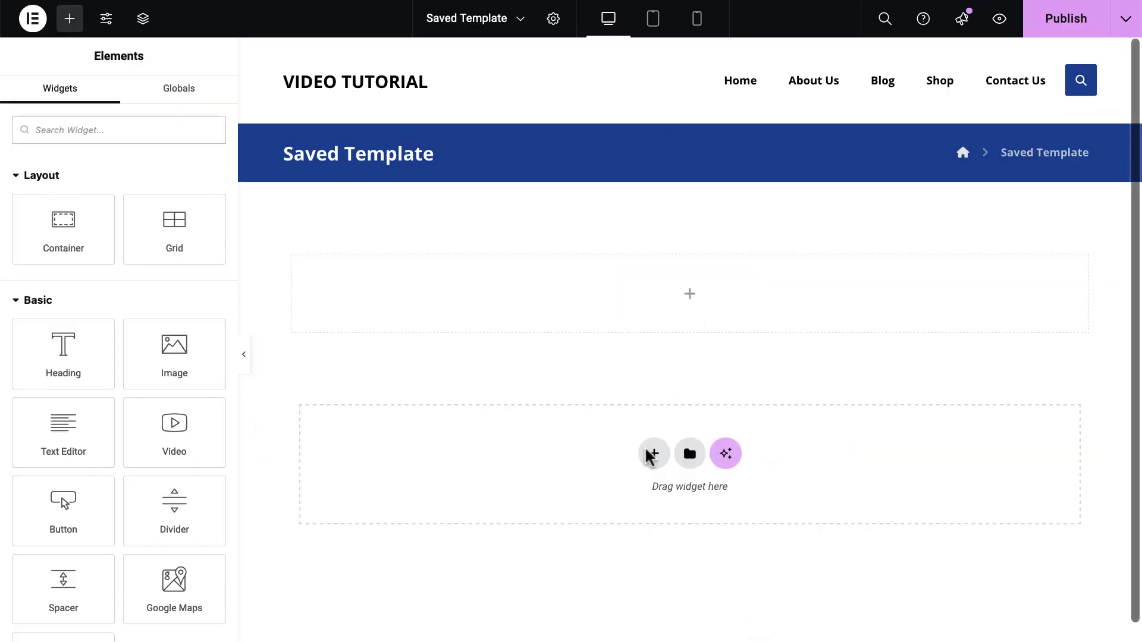
click(711, 238)
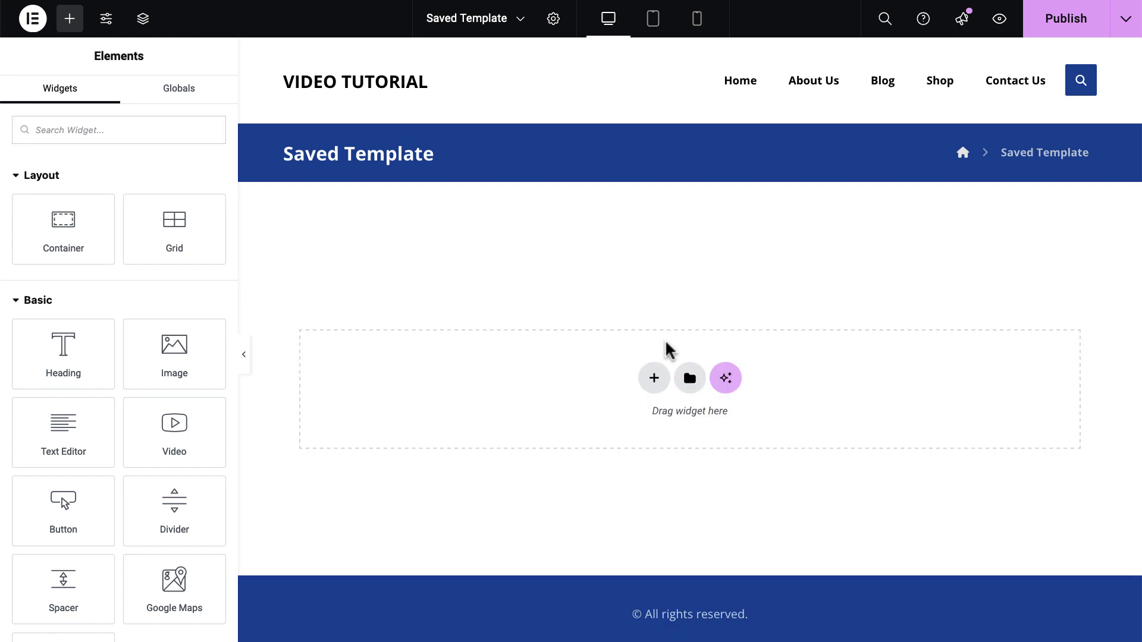
Add a three-column container with a wide middle column between two narrow ones, and set its padding to 20 px on all sides.
click(655, 378)
click(634, 436)
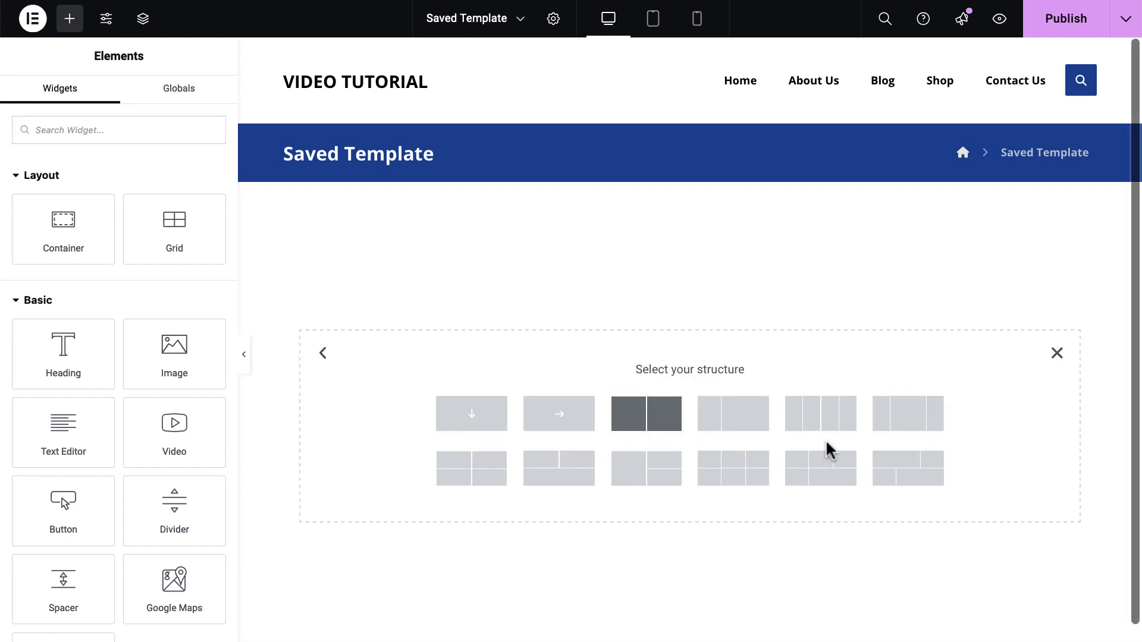
click(909, 421)
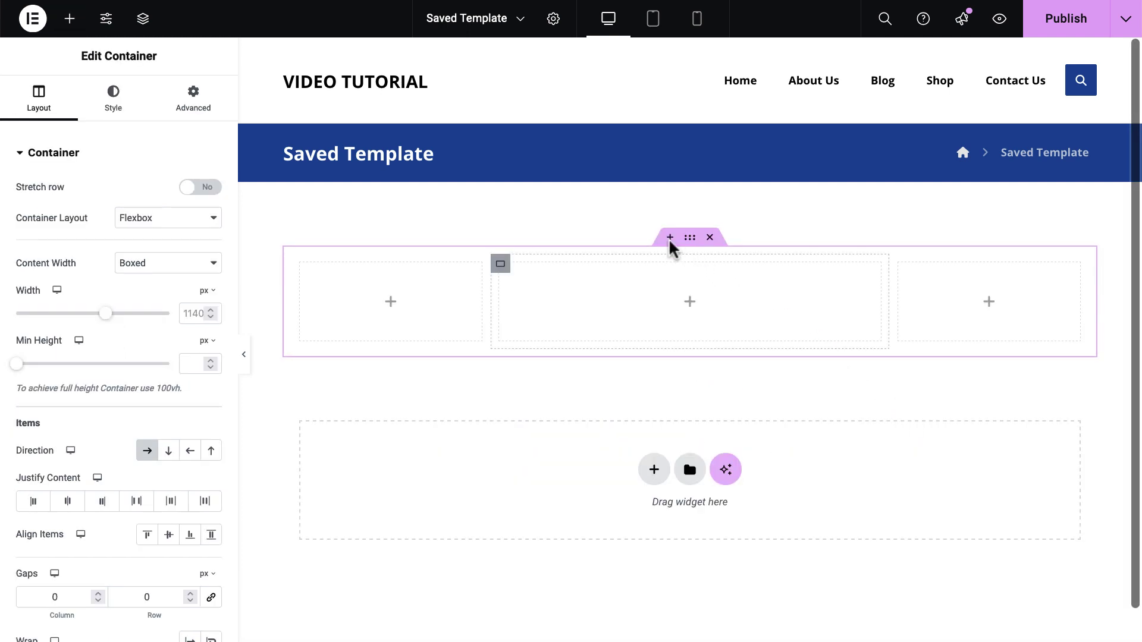
click(179, 100)
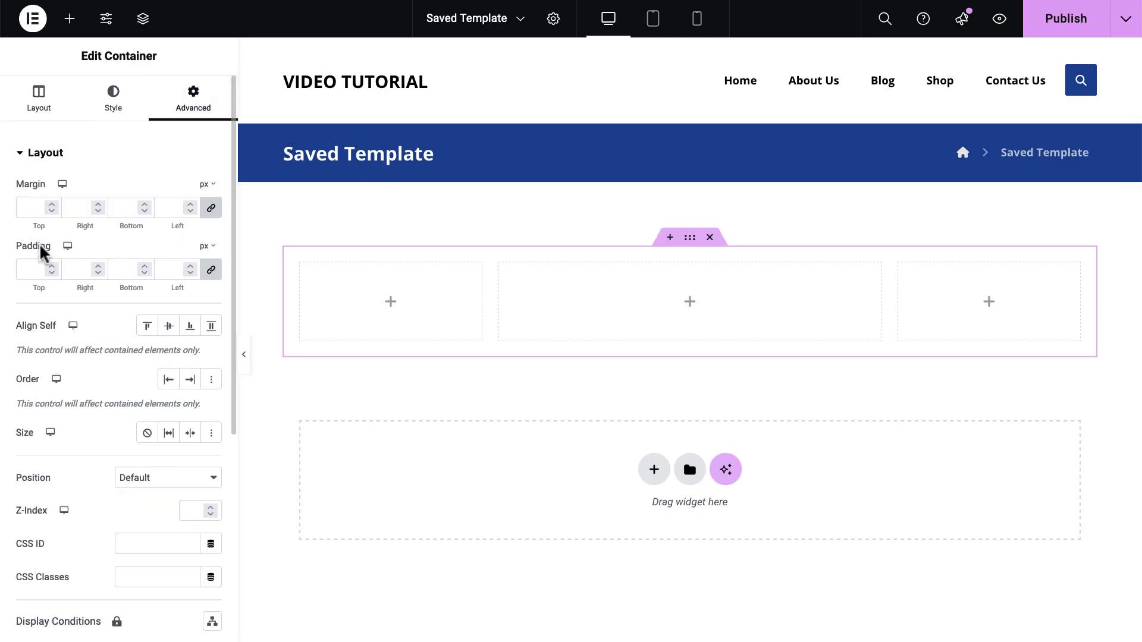
click(25, 266)
text(20)
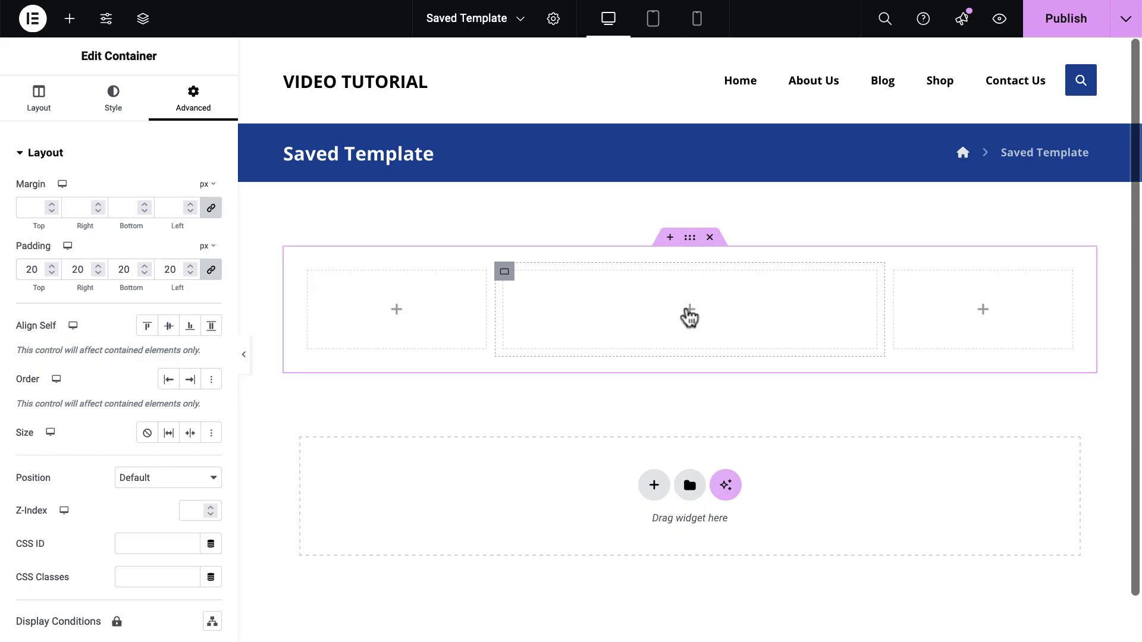
Place a Saved Template widget in the container's middle column and load the Section Service Box template into it.
click(689, 310)
text(save)
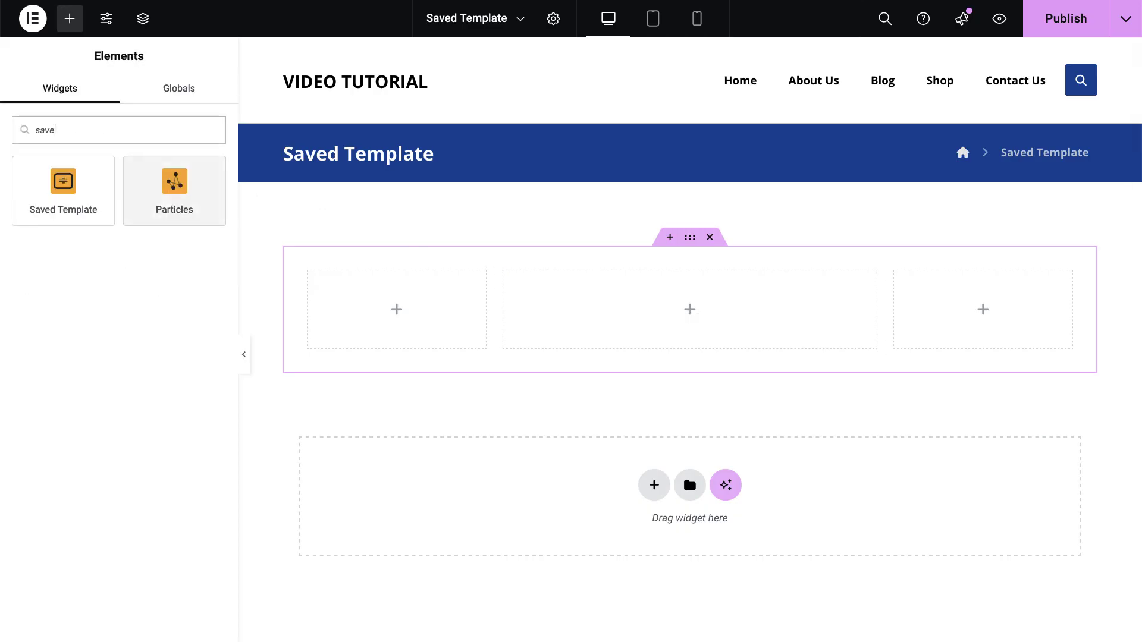
drag(63, 180, 584, 294)
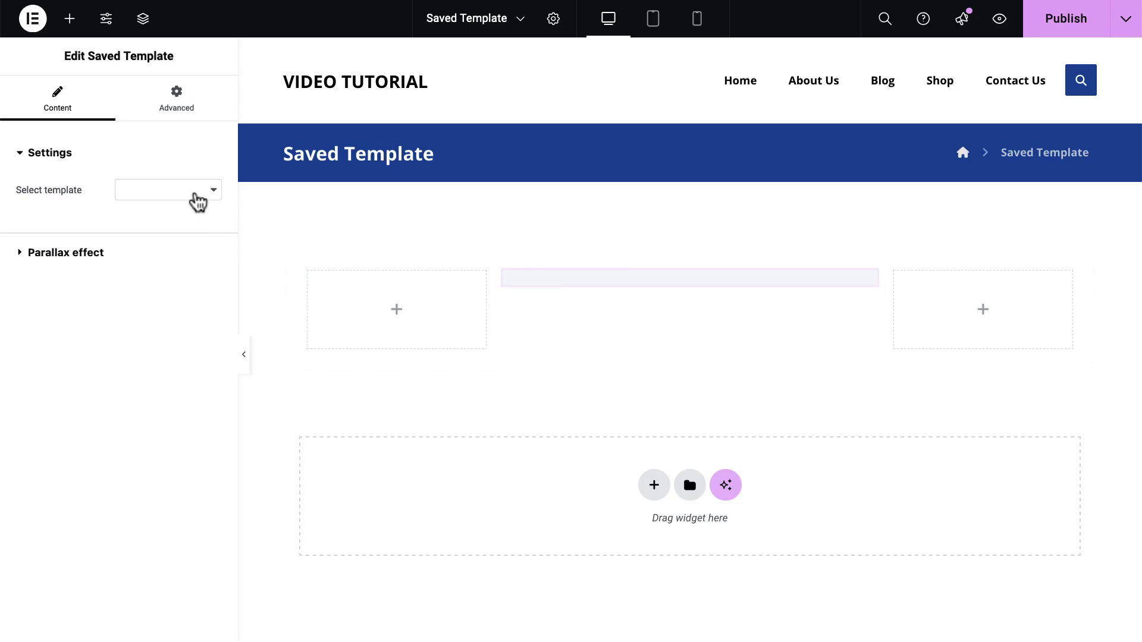
click(195, 198)
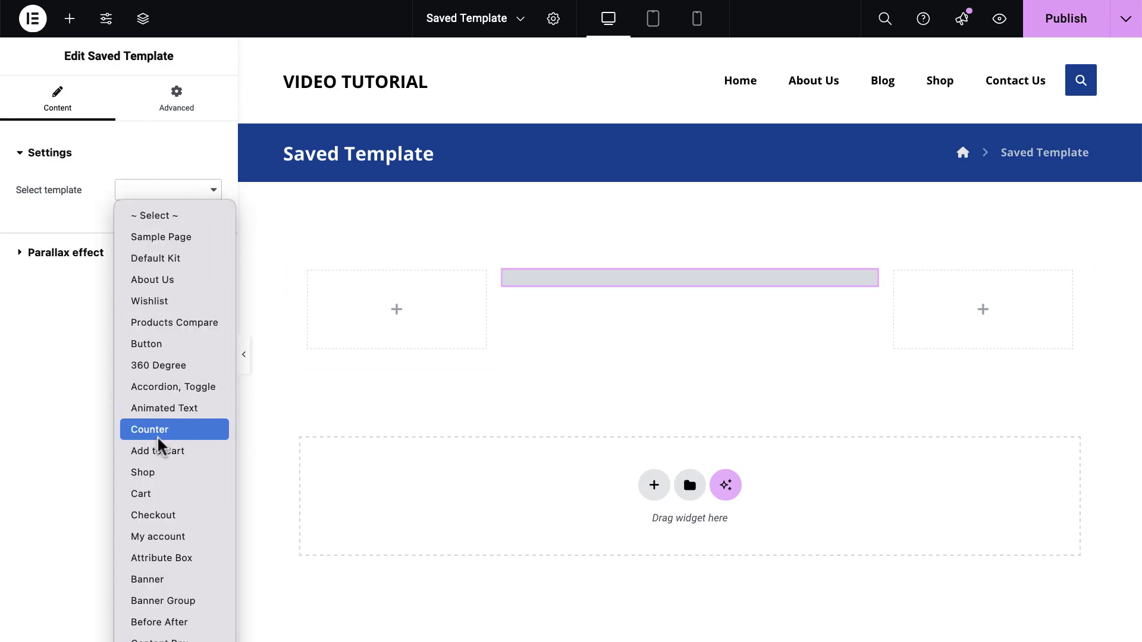
scroll(159, 446, down, 3)
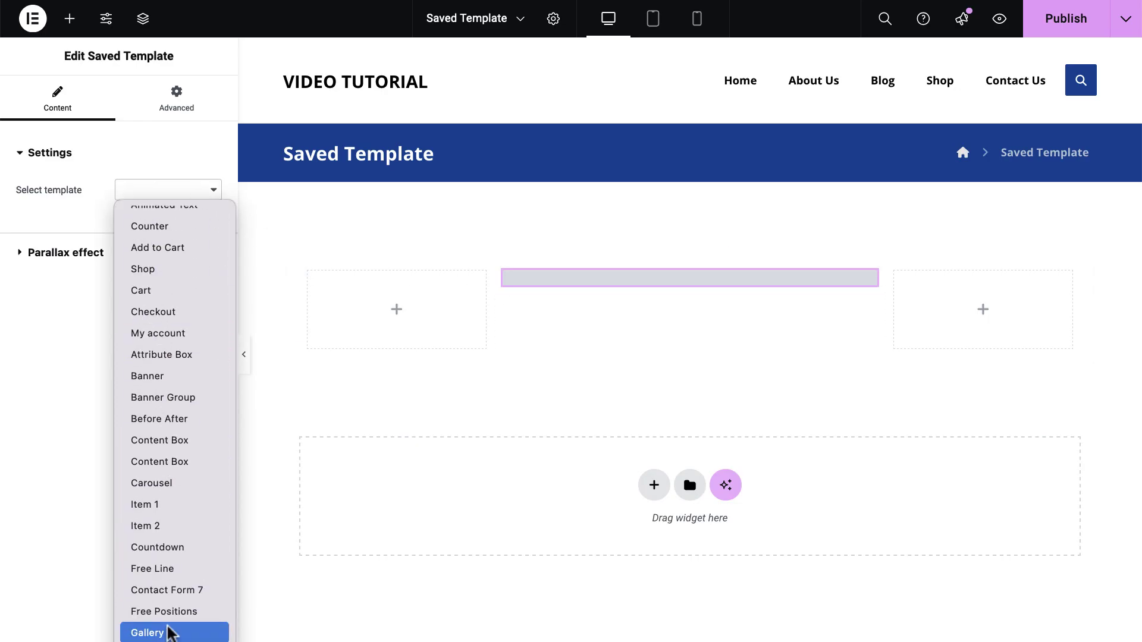
click(143, 630)
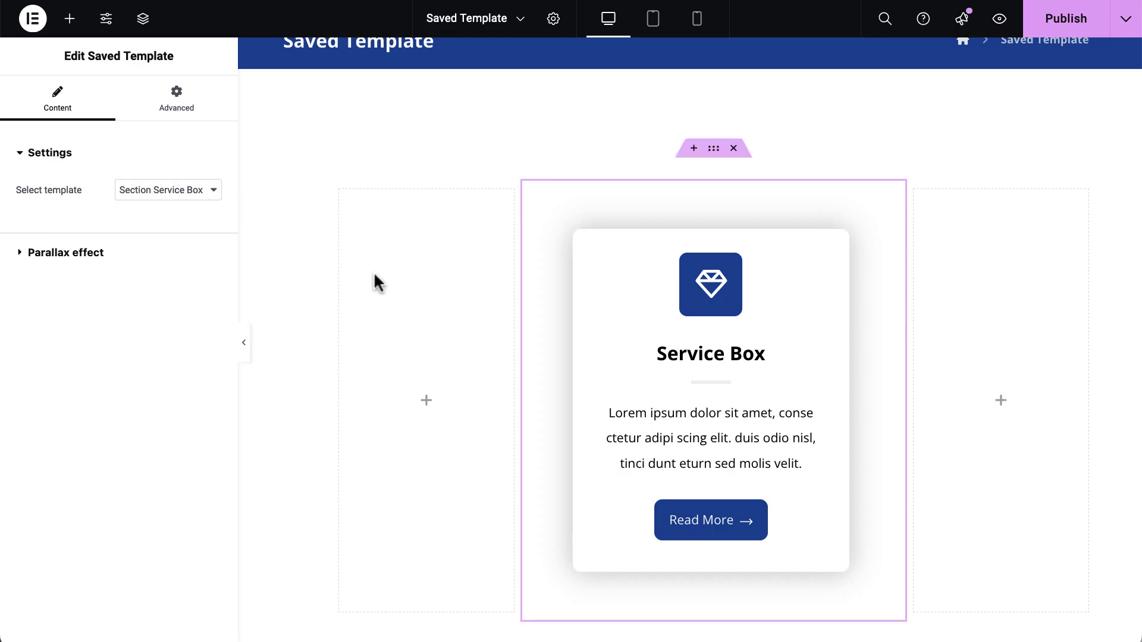